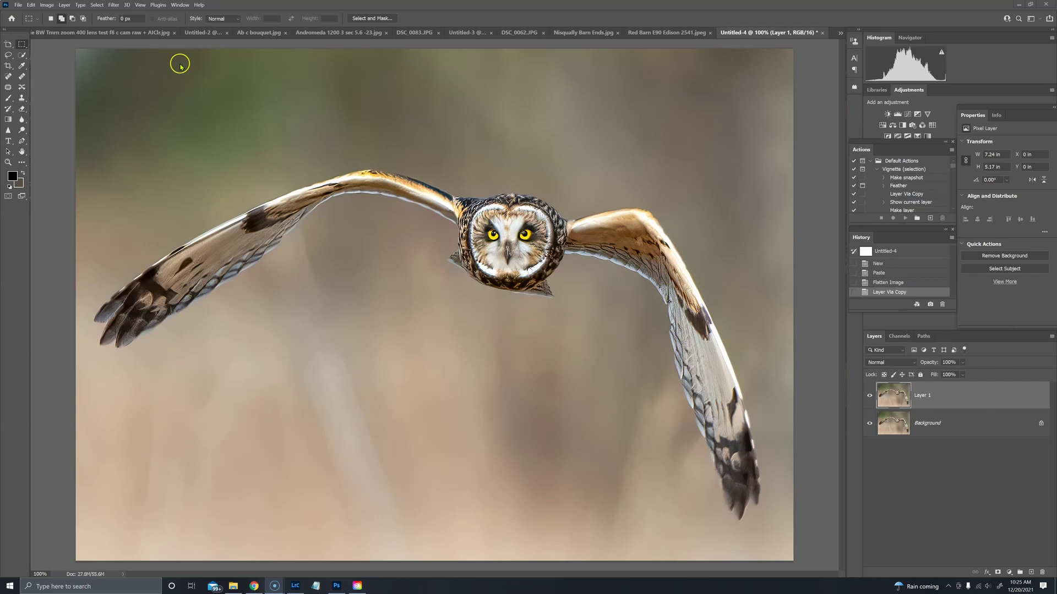
- Open Layer 1 in the Topaz Studio 2 filter from Photoshop
left_click(117, 5)
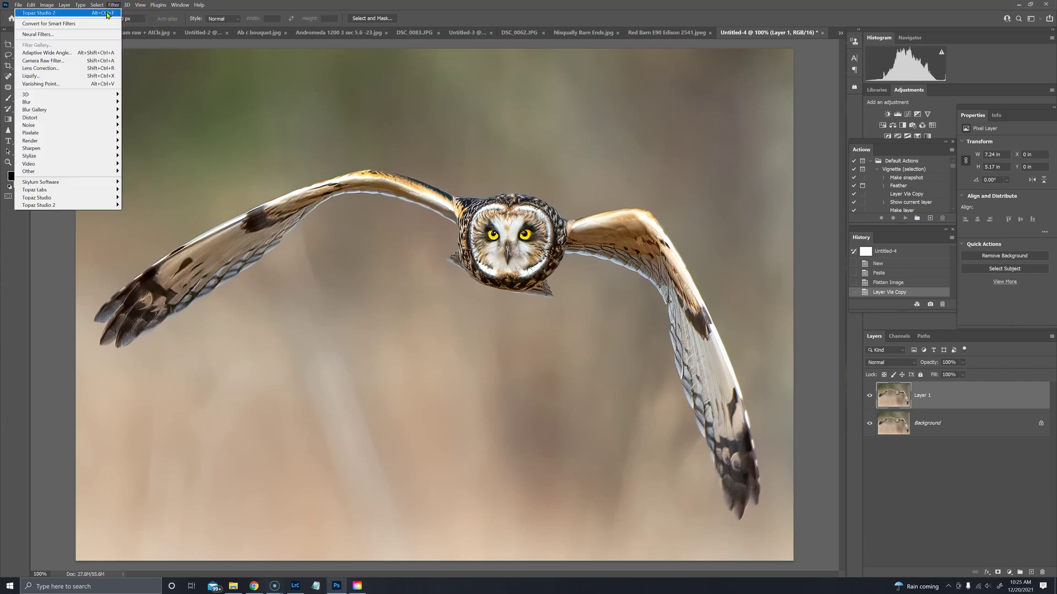
mouse_move(91, 205)
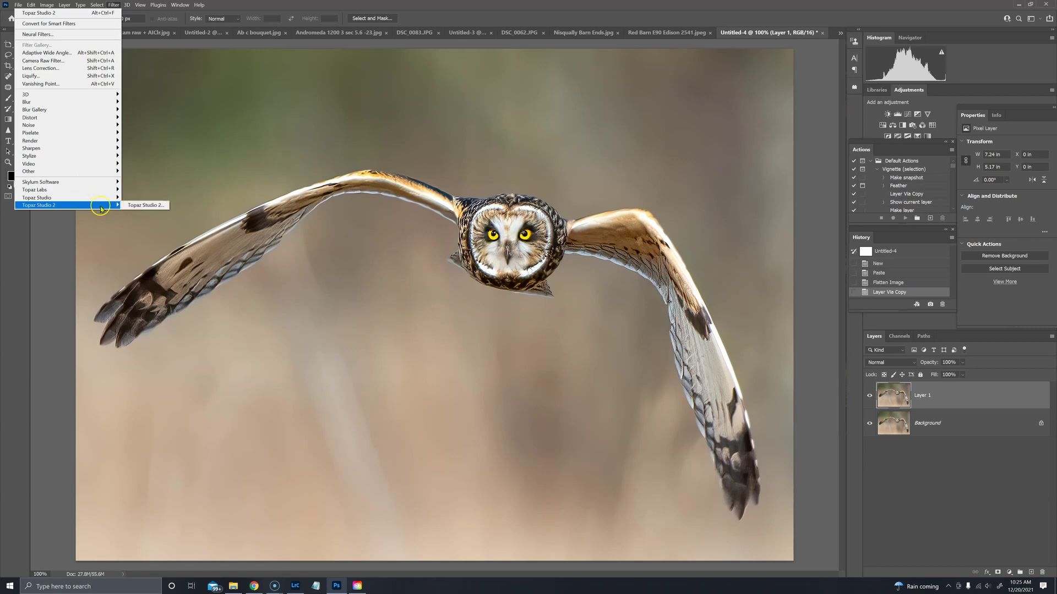
left_click(136, 207)
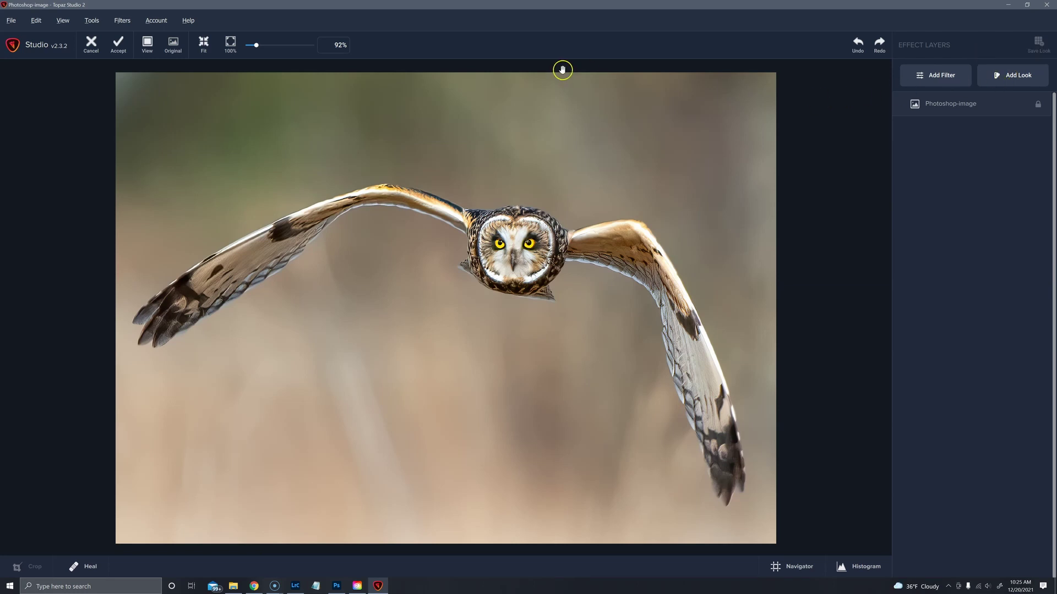
- Add the stylistic Impression filter to the owl image
left_click_drag(328, 40, 263, 46)
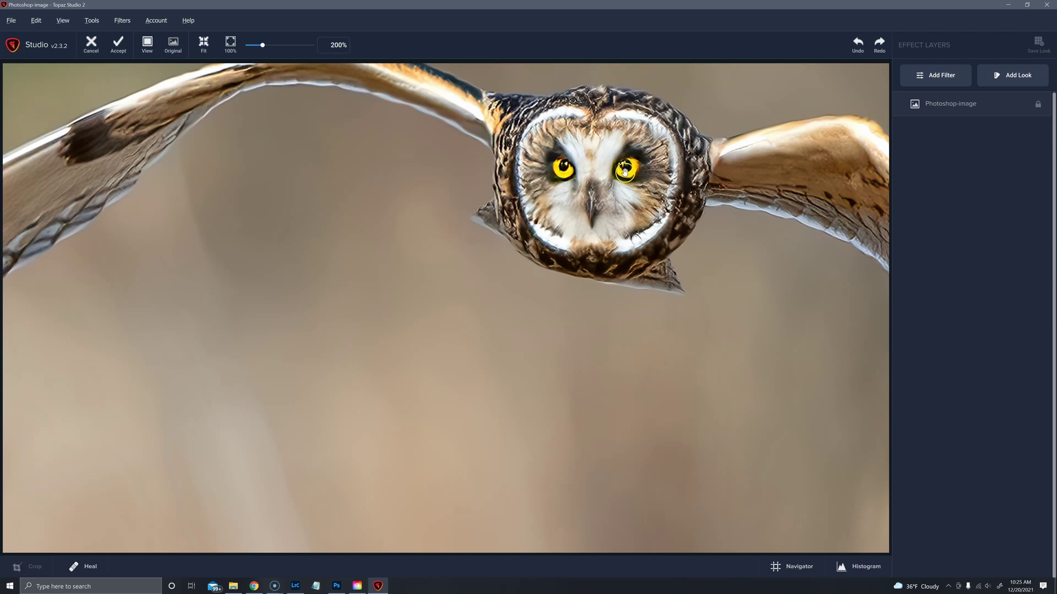
left_click_drag(626, 175, 410, 198)
left_click(329, 159)
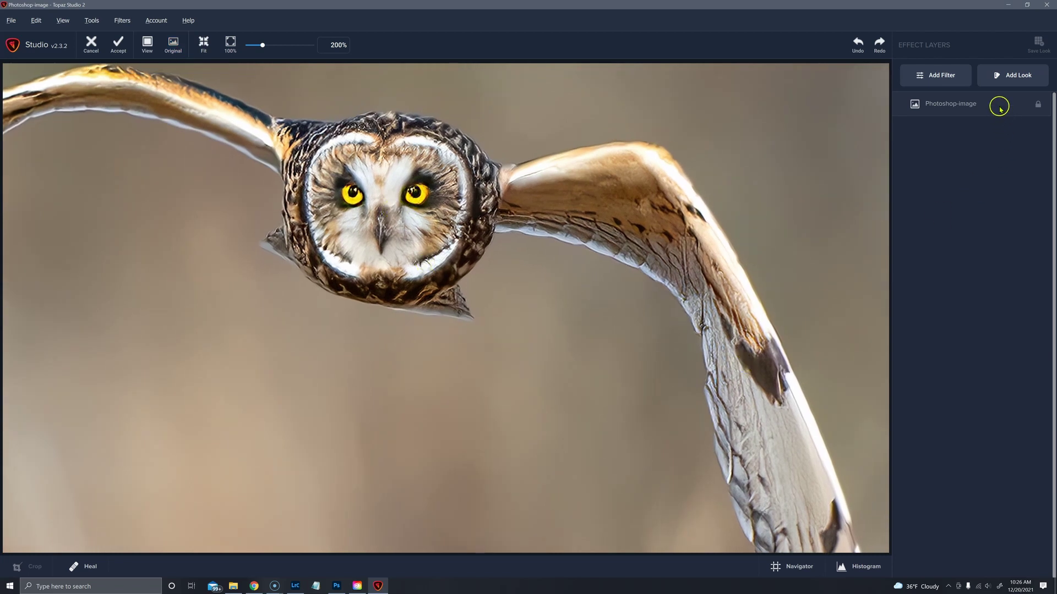
left_click(968, 81)
scroll(936, 395, "down", 2)
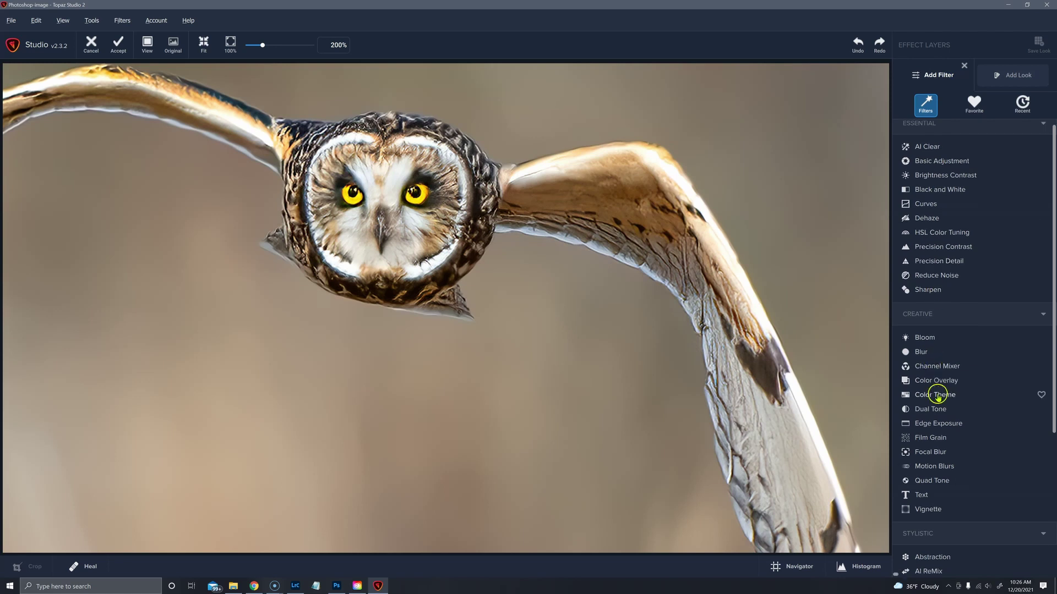
scroll(939, 395, "up", 1)
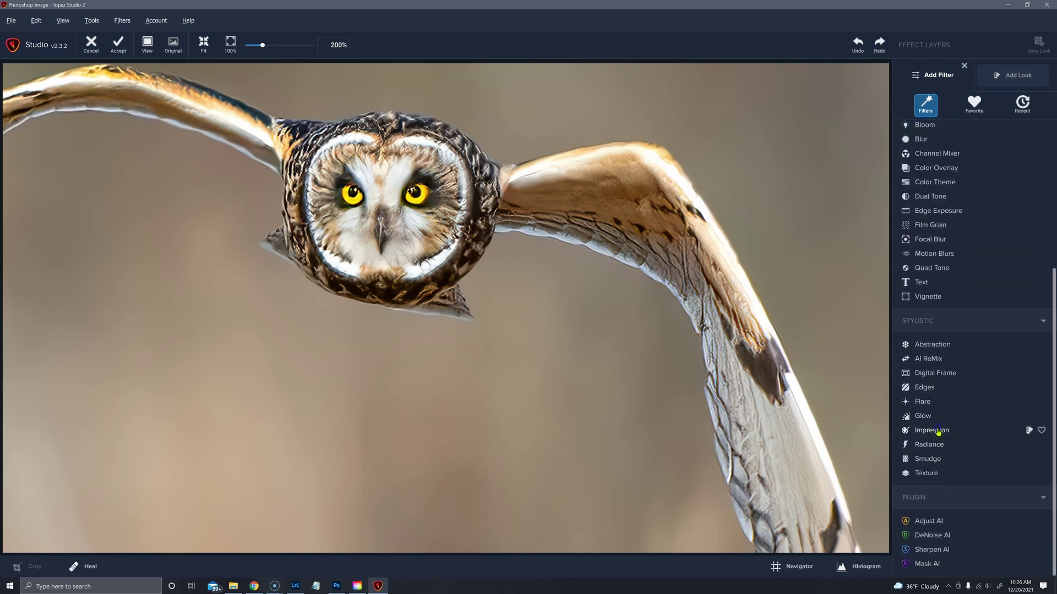
left_click(938, 431)
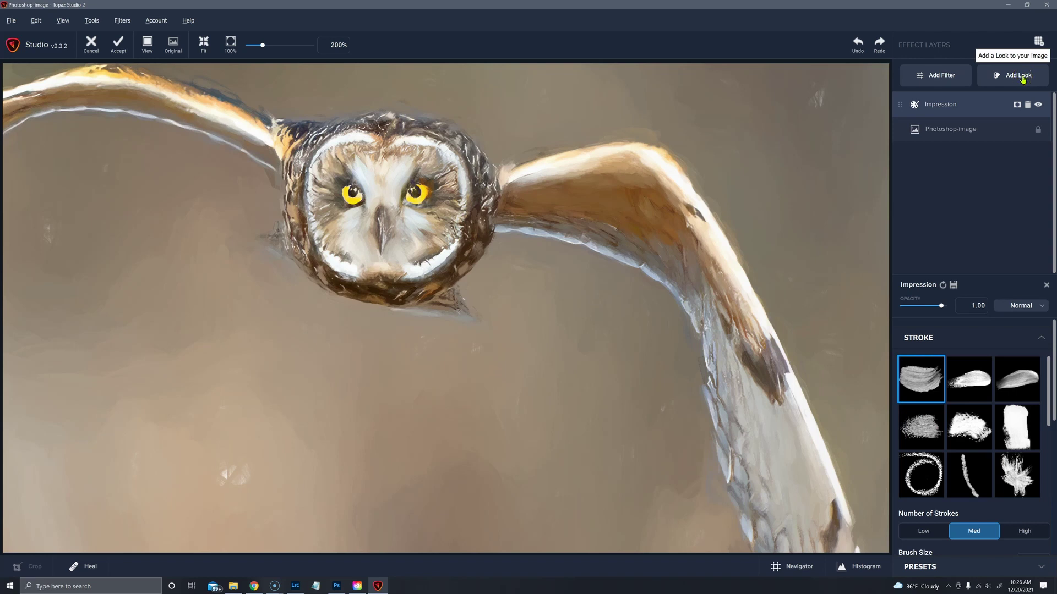
left_click(1012, 80)
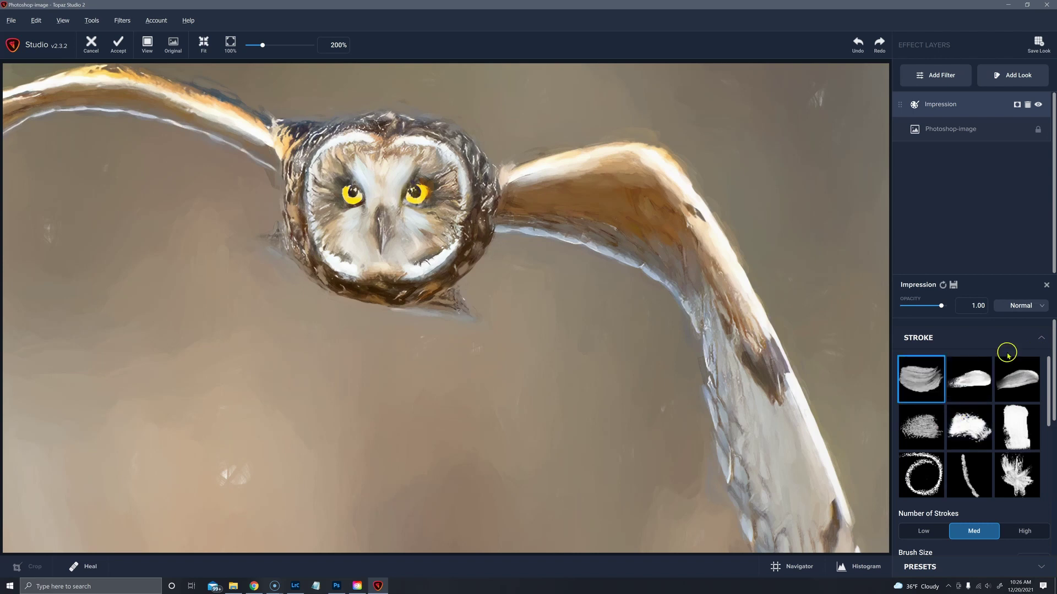
- Set the Impression filter's number of strokes to High
scroll(1053, 330, "down", 2)
left_click(1024, 427)
scroll(1024, 427, "up", 2)
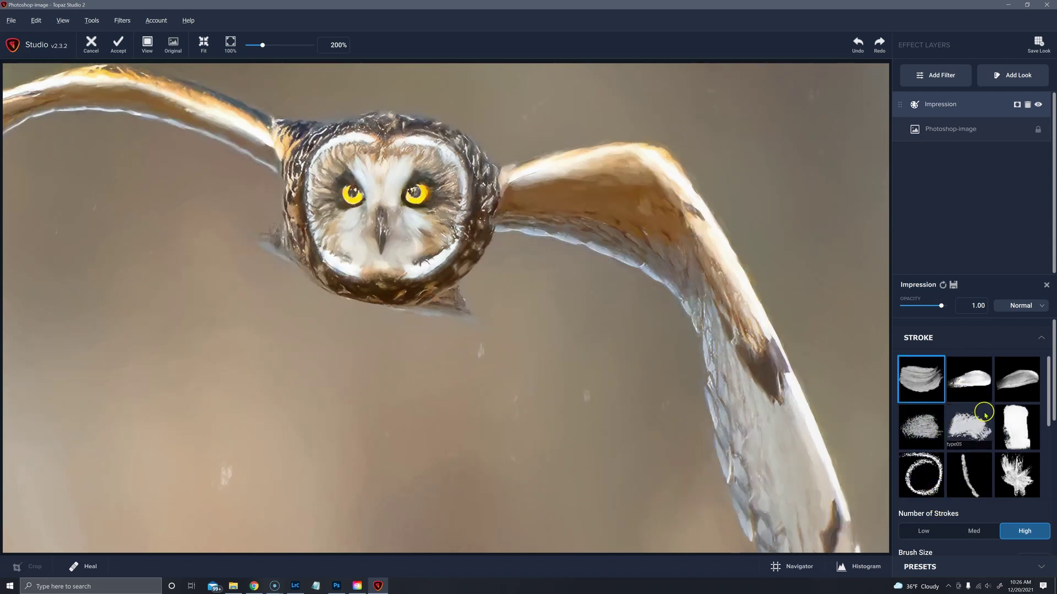
- Compare the Low and Med numbers of strokes on the owl, finishing back on High
left_click_drag(1051, 395, 1053, 441)
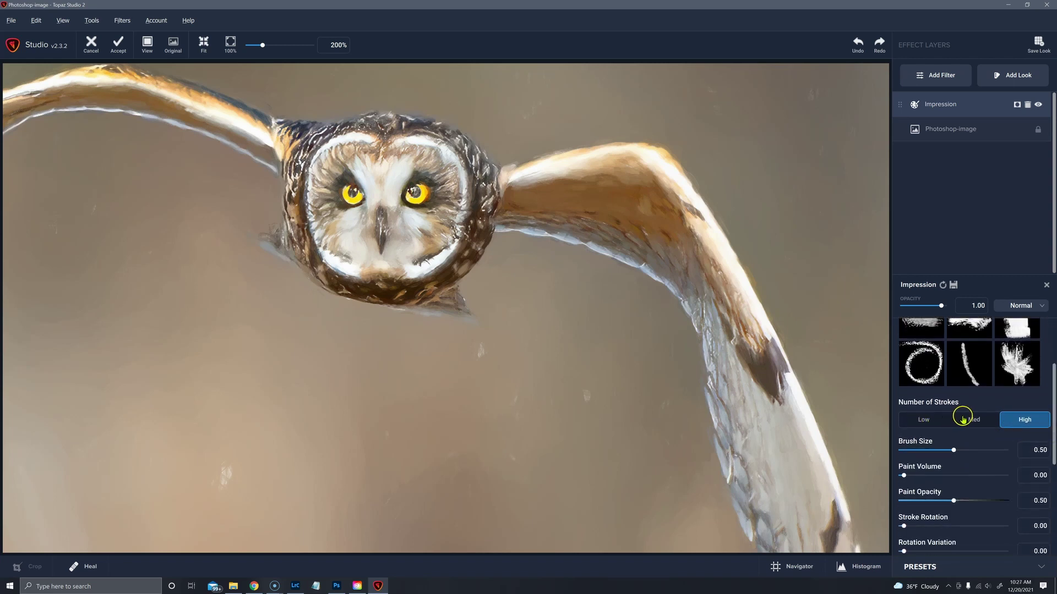
left_click(929, 421)
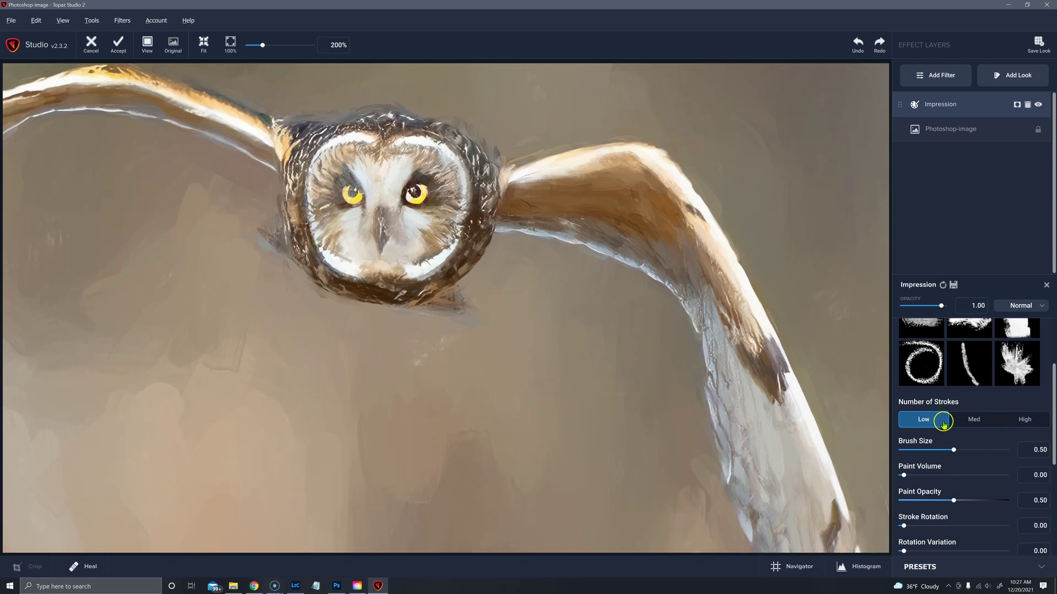
left_click(969, 422)
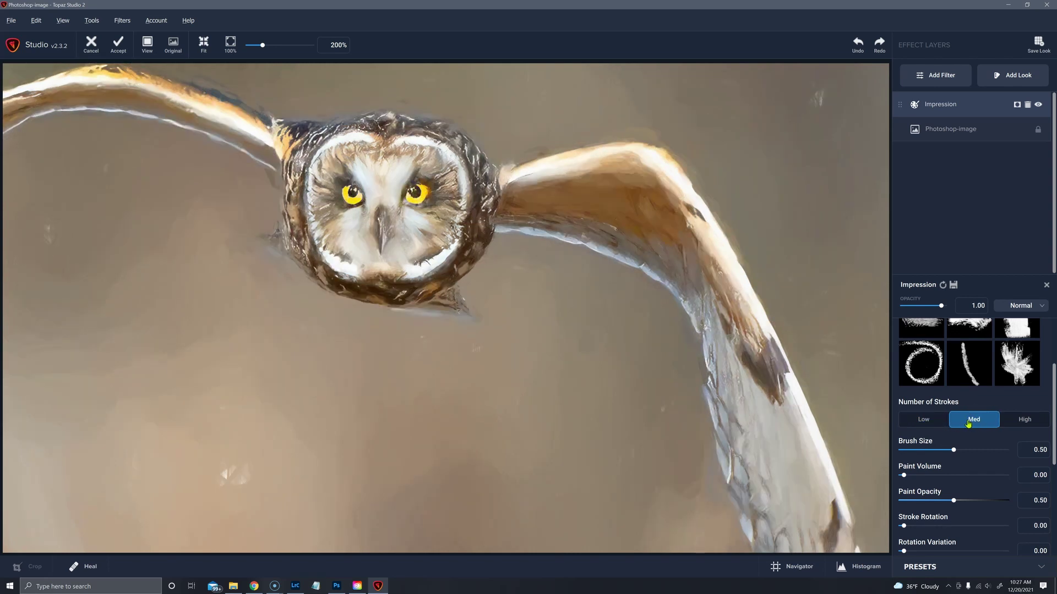
left_click(1024, 421)
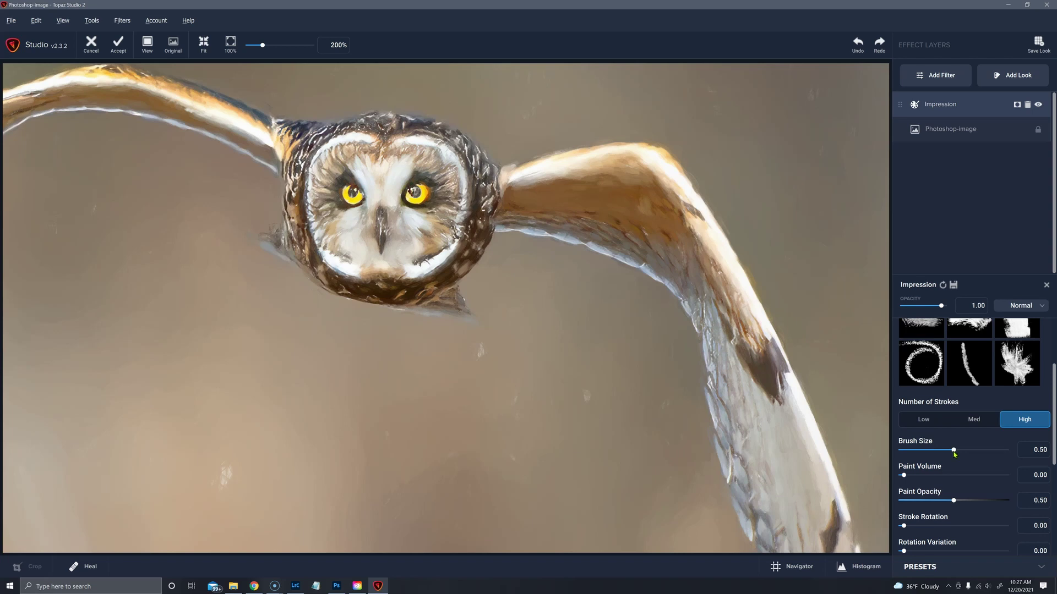
- Reduce the brush size to 0.00 and compare the Low and High numbers of strokes
left_click_drag(954, 451, 902, 452)
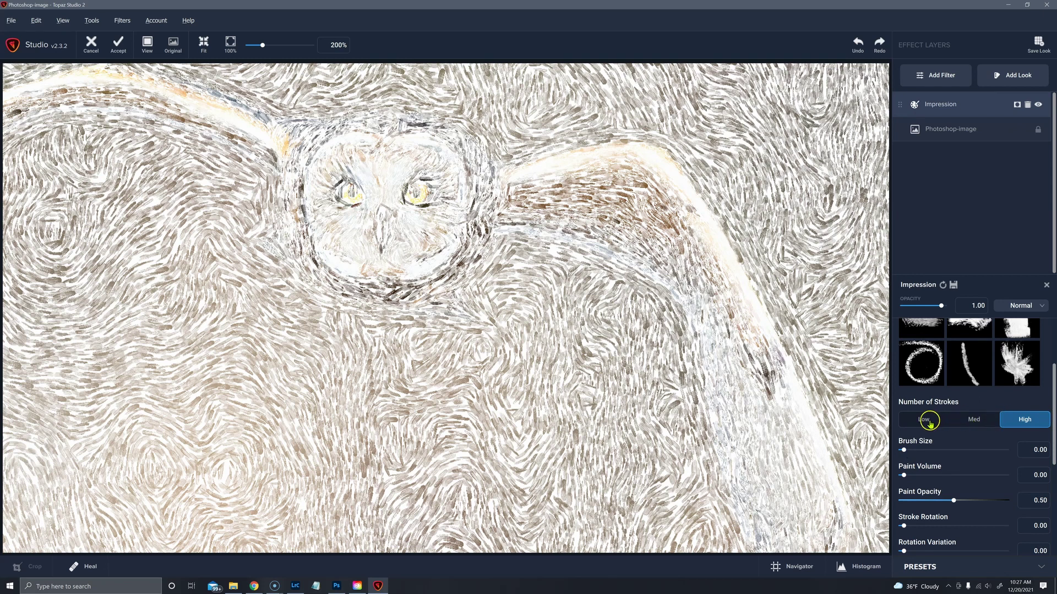
left_click(928, 421)
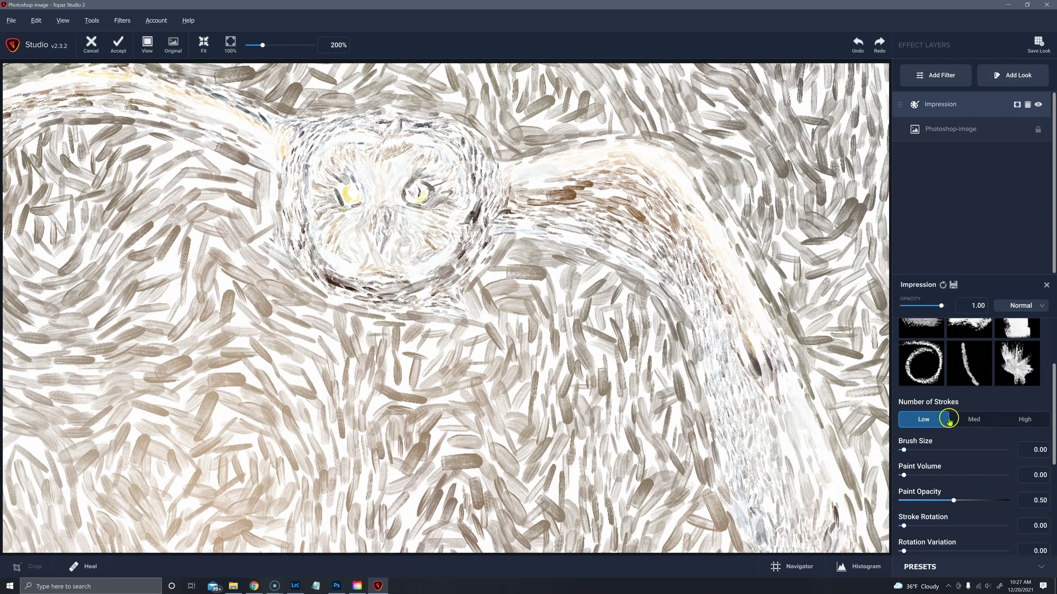
left_click(1015, 418)
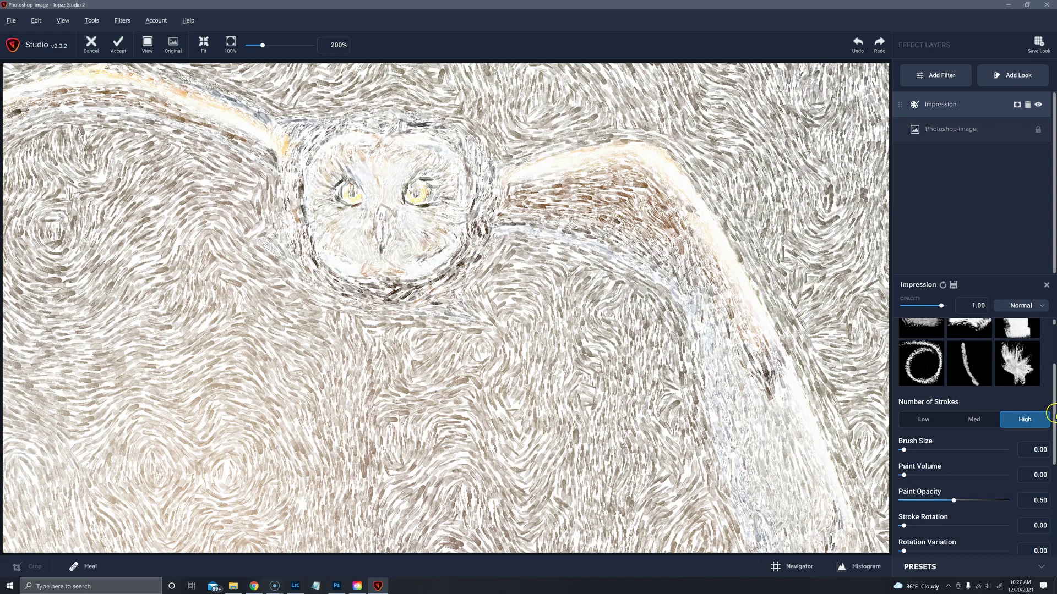
- Try the Original background type in the Impression texture settings and switch back to Solid
scroll(1052, 413, "down", 5)
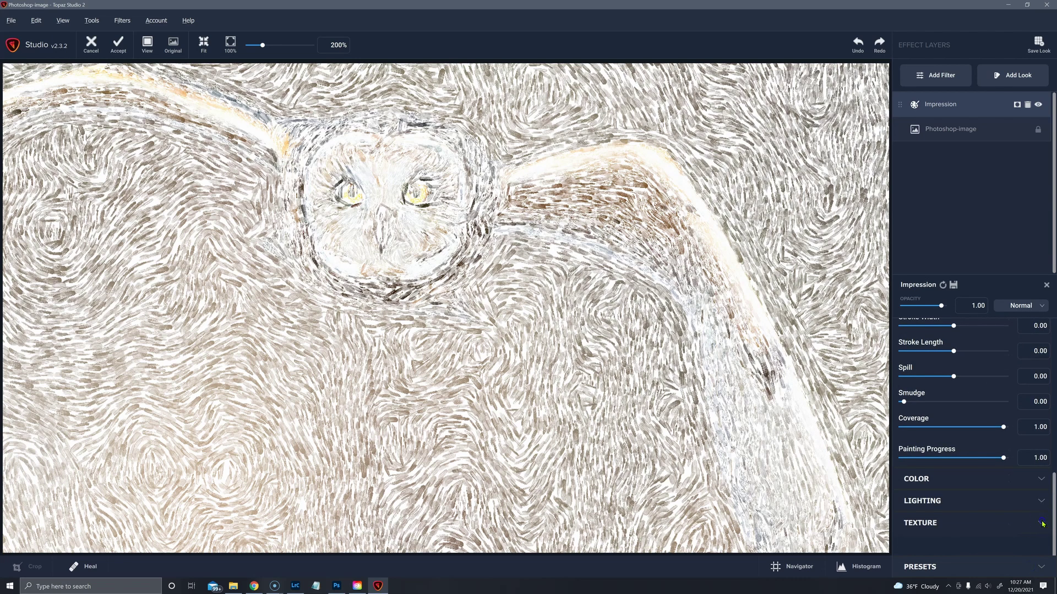
left_click(1042, 523)
scroll(1053, 529, "down", 5)
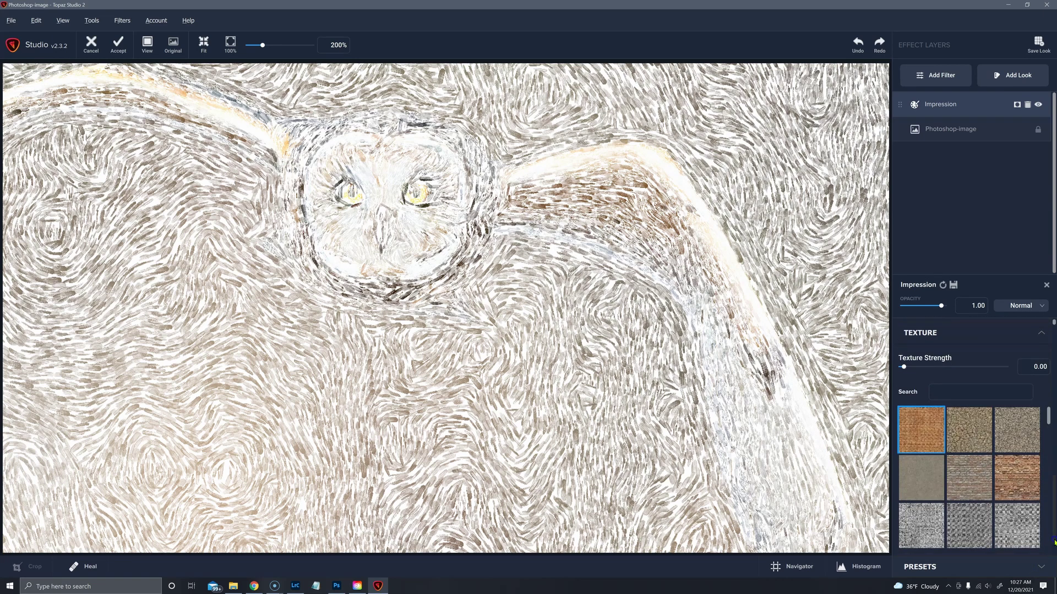
left_click_drag(1054, 542, 1051, 567)
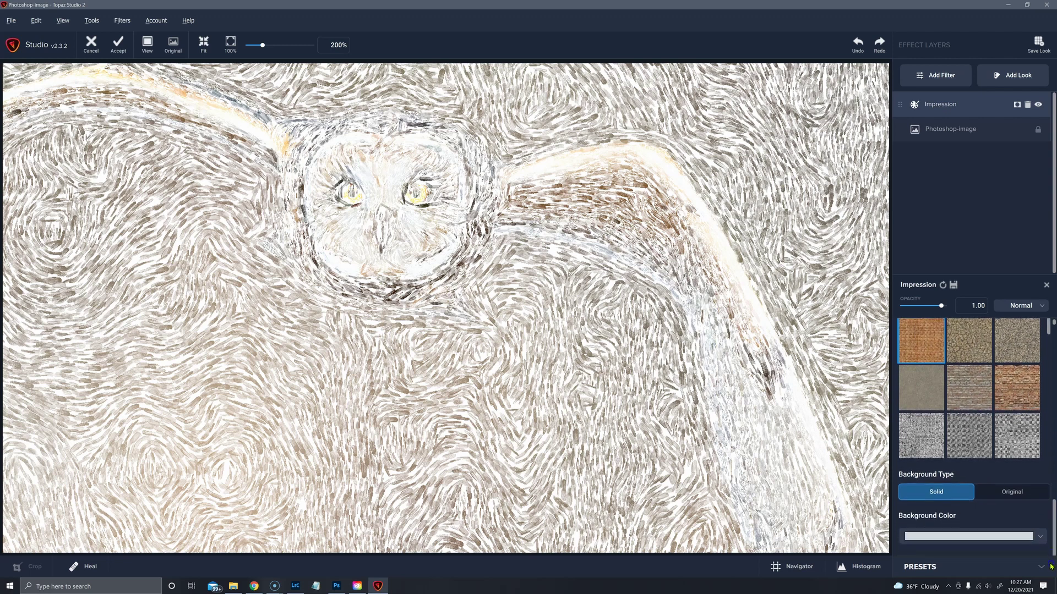
left_click(1015, 497)
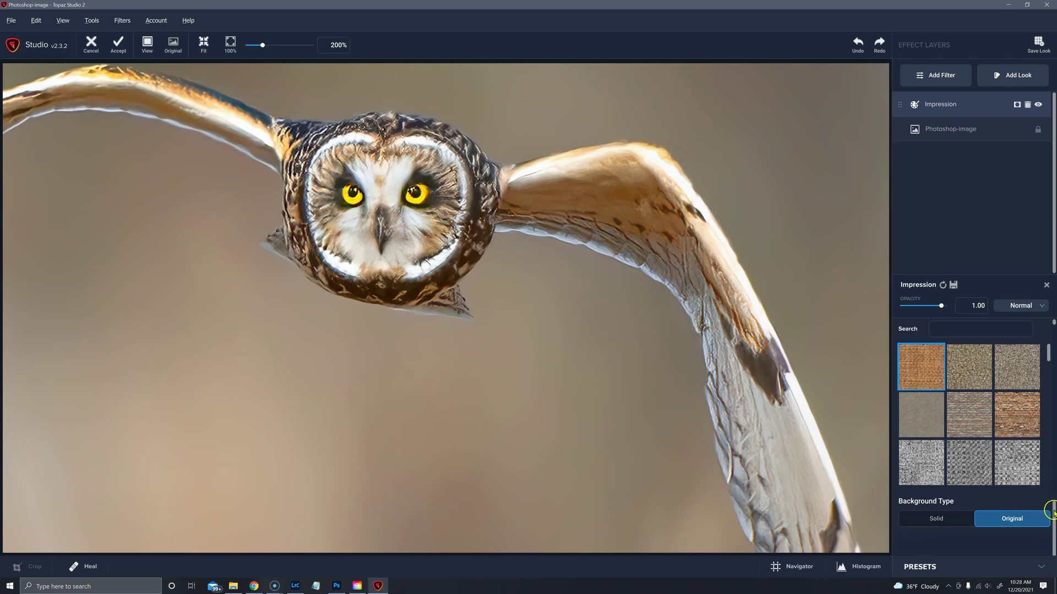
left_click_drag(1053, 512, 1055, 513)
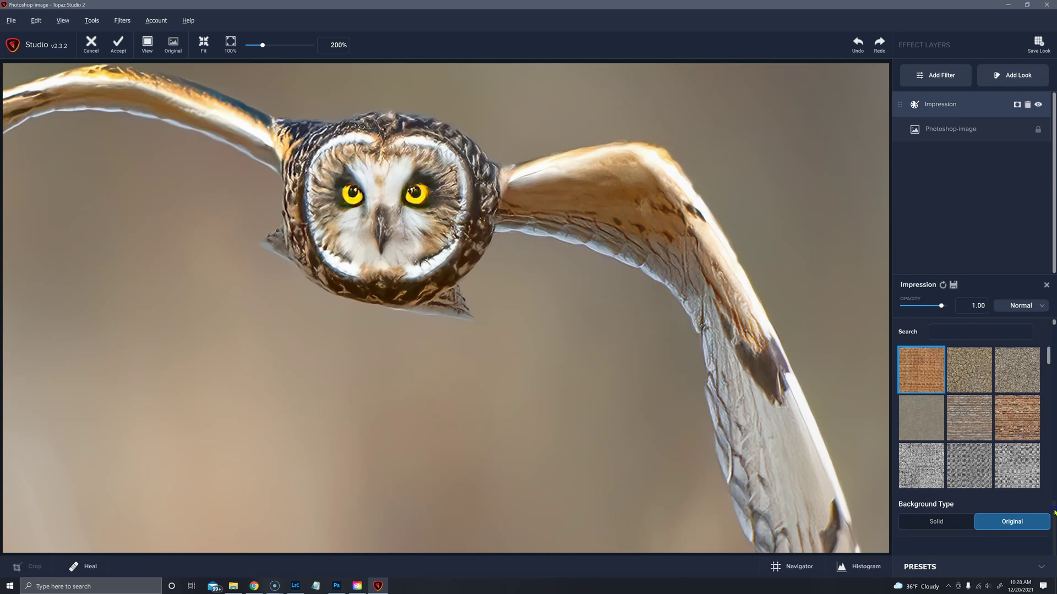
left_click(936, 523)
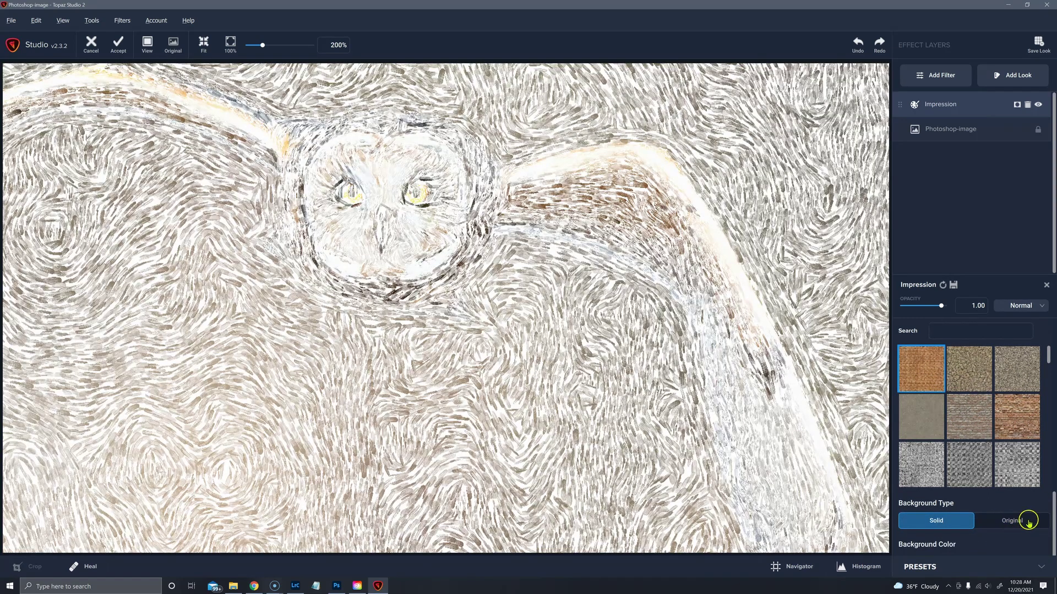
- Set the brush size to 0.29 and try paint volumes of 0.79 and higher before returning the volume to 0.00
left_click_drag(1053, 515, 1053, 360)
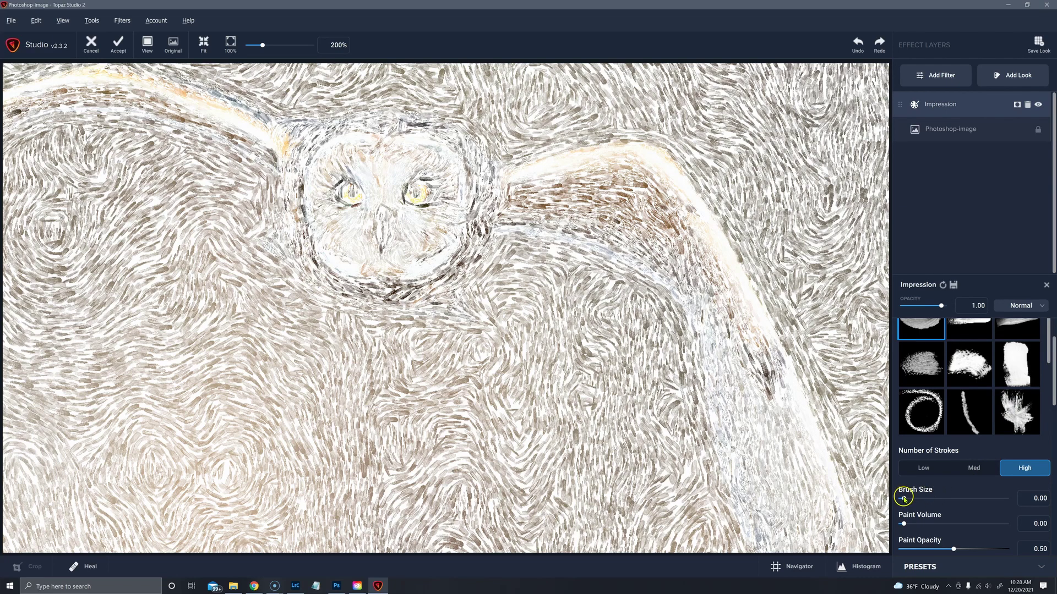
left_click_drag(904, 499, 934, 498)
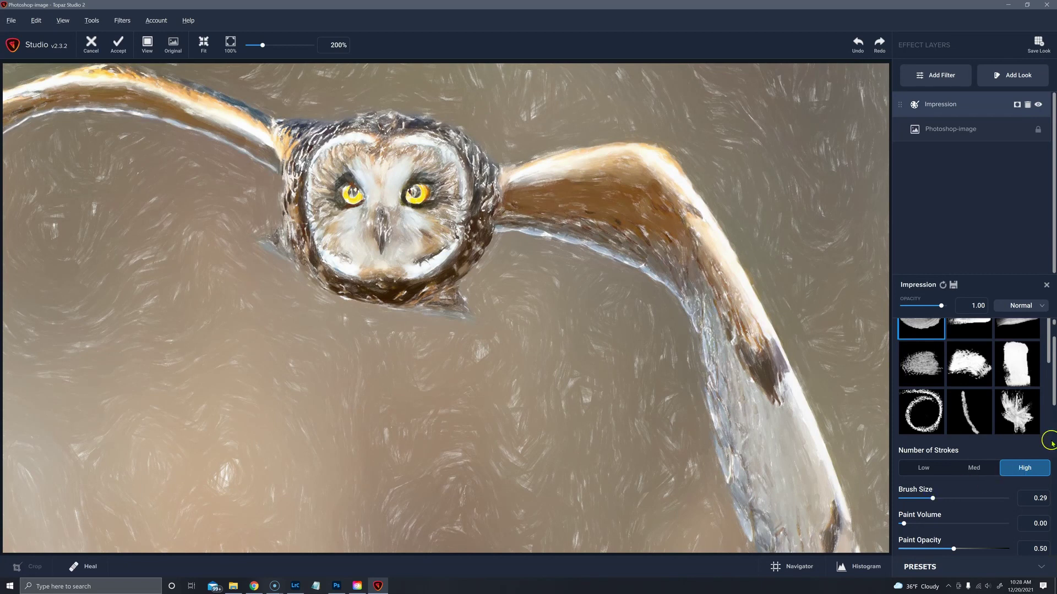
left_click_drag(1051, 401, 1041, 436)
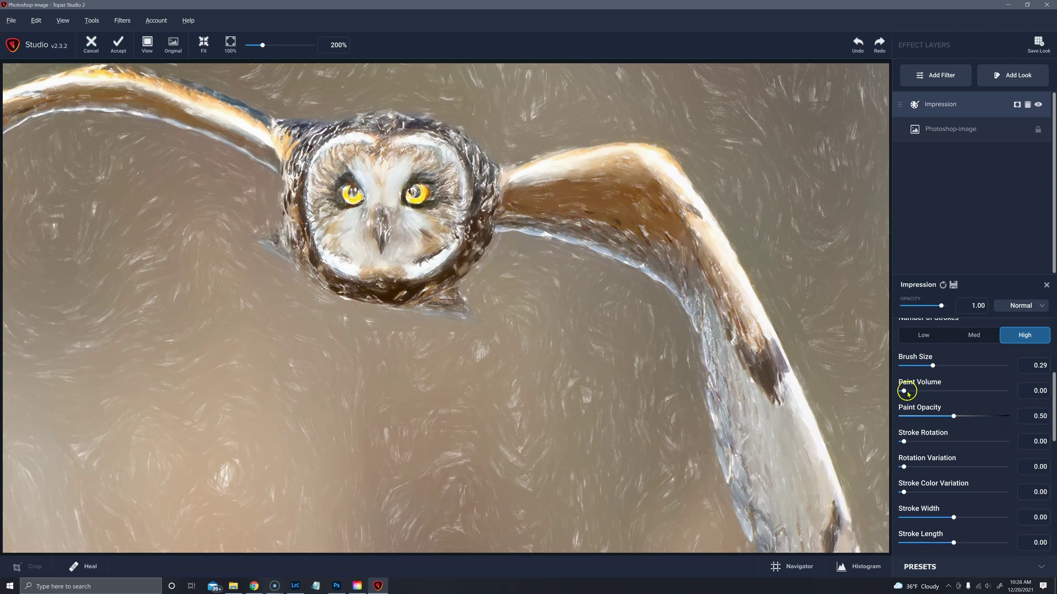
left_click_drag(904, 392, 966, 394)
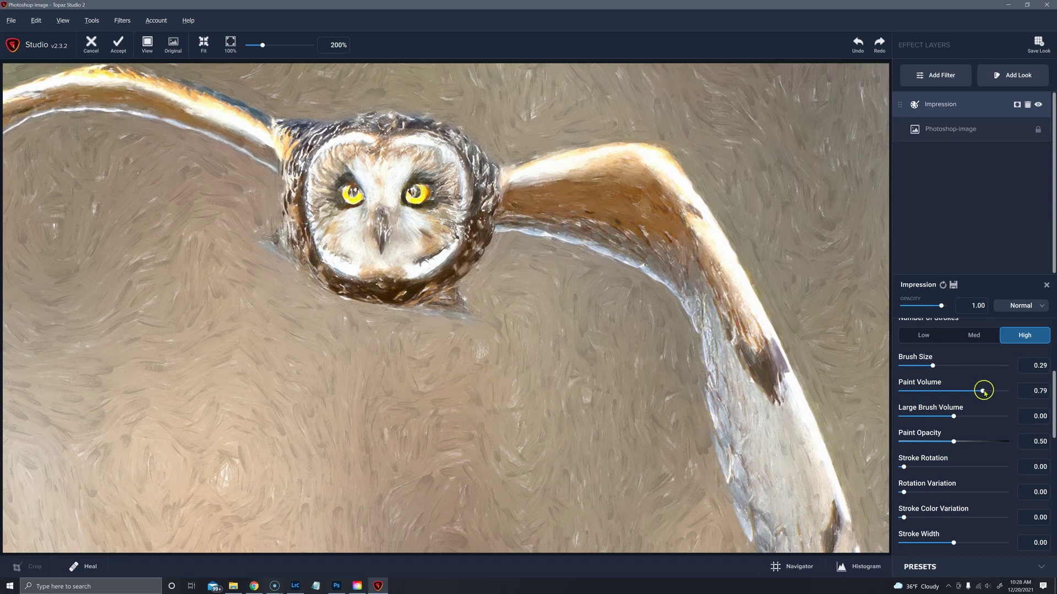
left_click_drag(983, 391, 1001, 392)
left_click(997, 391)
left_click_drag(998, 393, 955, 398)
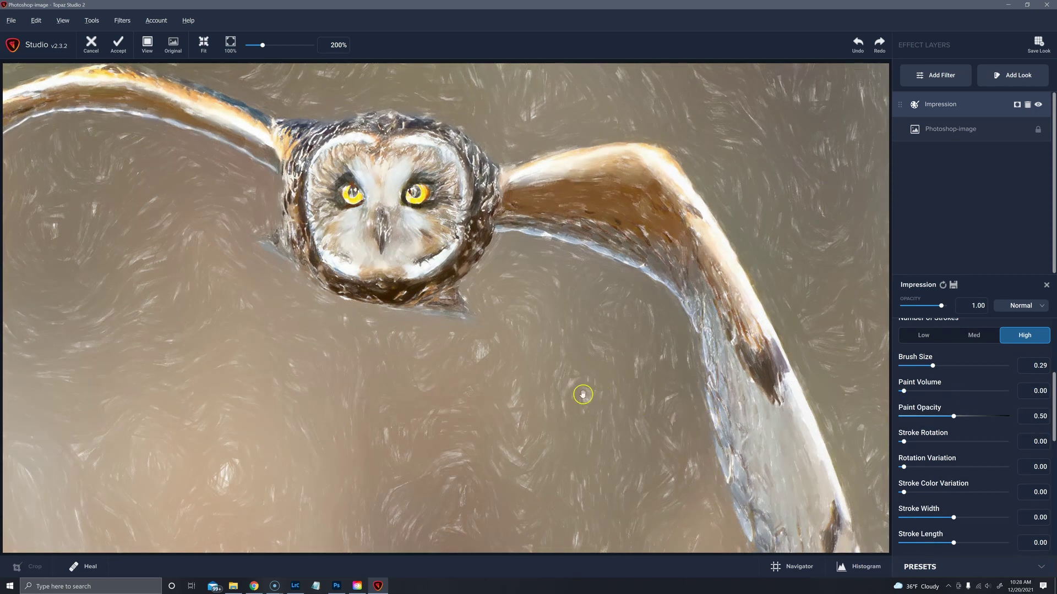
- Adjust the paint volume to 0.34 and the large brush volume to -0.30, trying weaker and full paint volume on the way
mouse_move(904, 390)
left_mouse_down()
mouse_move(952, 391)
mouse_move(925, 391)
left_mouse_up()
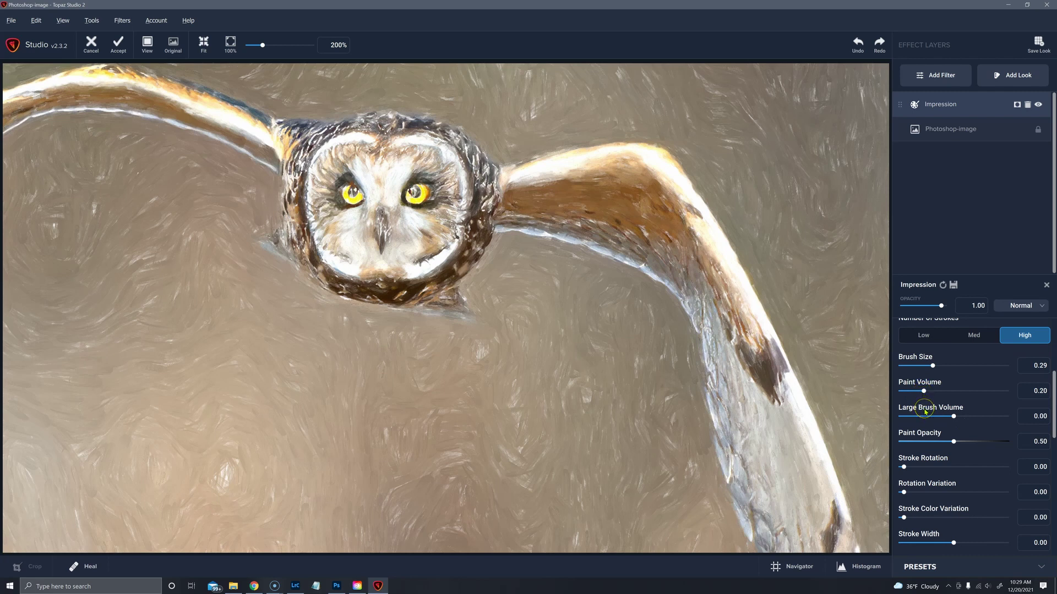
left_click_drag(954, 416, 1005, 418)
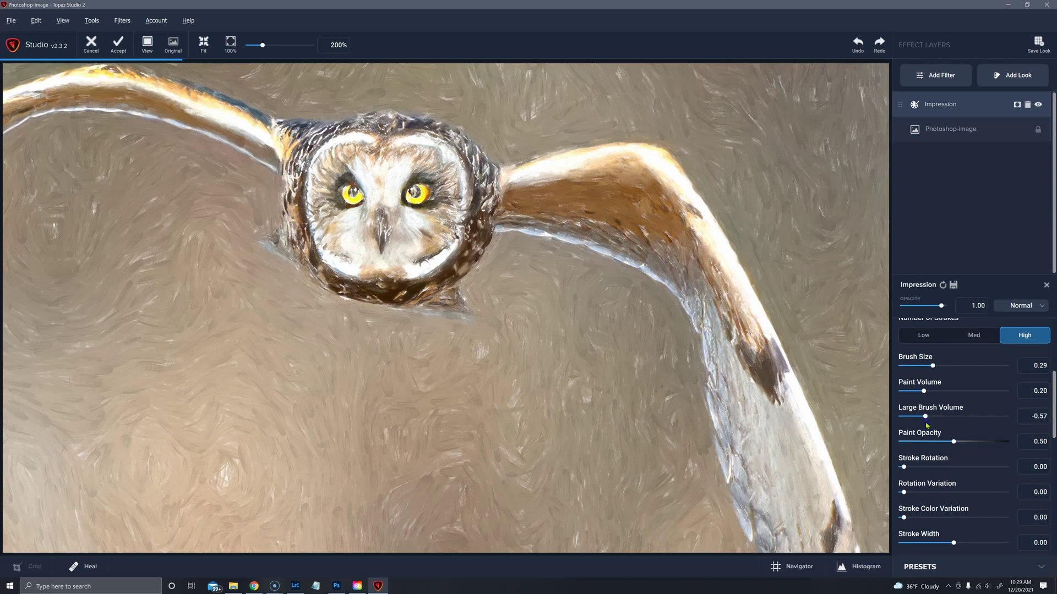
mouse_move(1002, 417)
left_mouse_down()
mouse_move(936, 425)
mouse_move(925, 389)
mouse_move(1011, 394)
left_mouse_up()
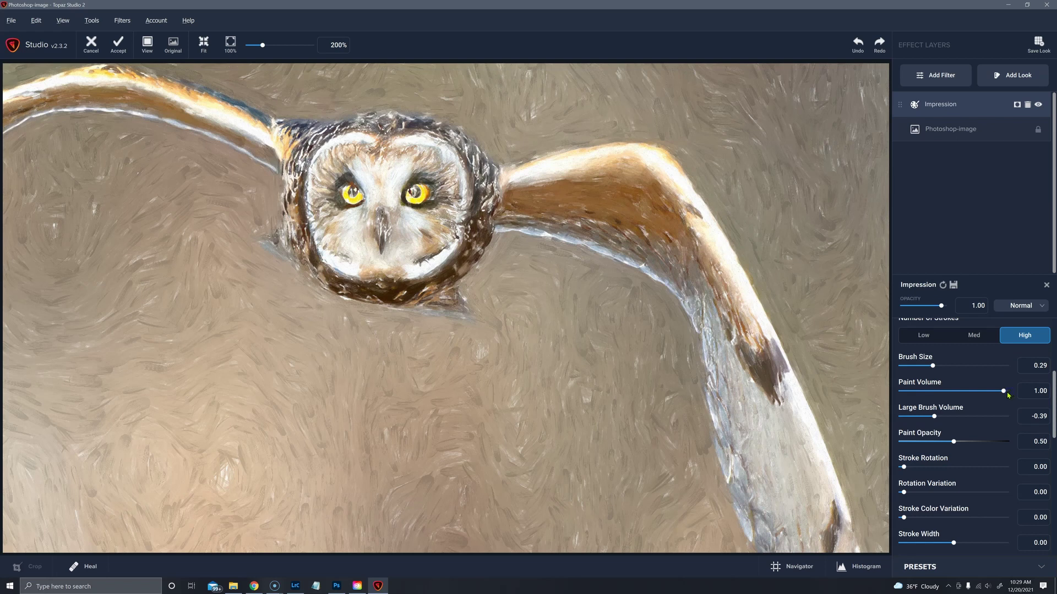
mouse_move(934, 417)
left_mouse_down()
mouse_move(997, 416)
mouse_move(939, 417)
left_mouse_up()
left_click_drag(1003, 391, 939, 395)
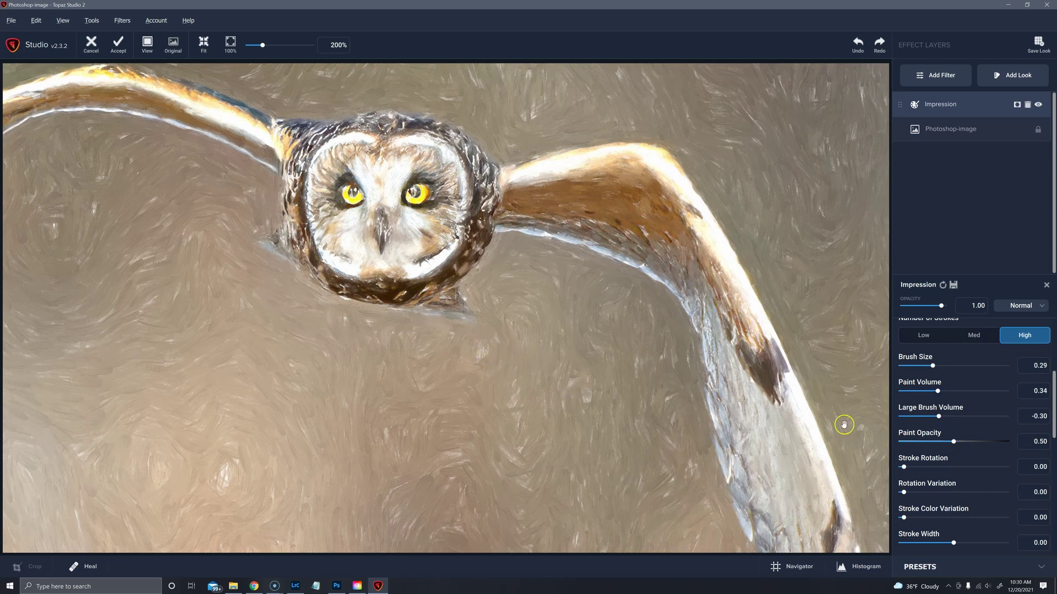
- Raise the paint opacity to 1.00 and reduce the brush size to 0.17
left_click_drag(955, 443, 972, 445)
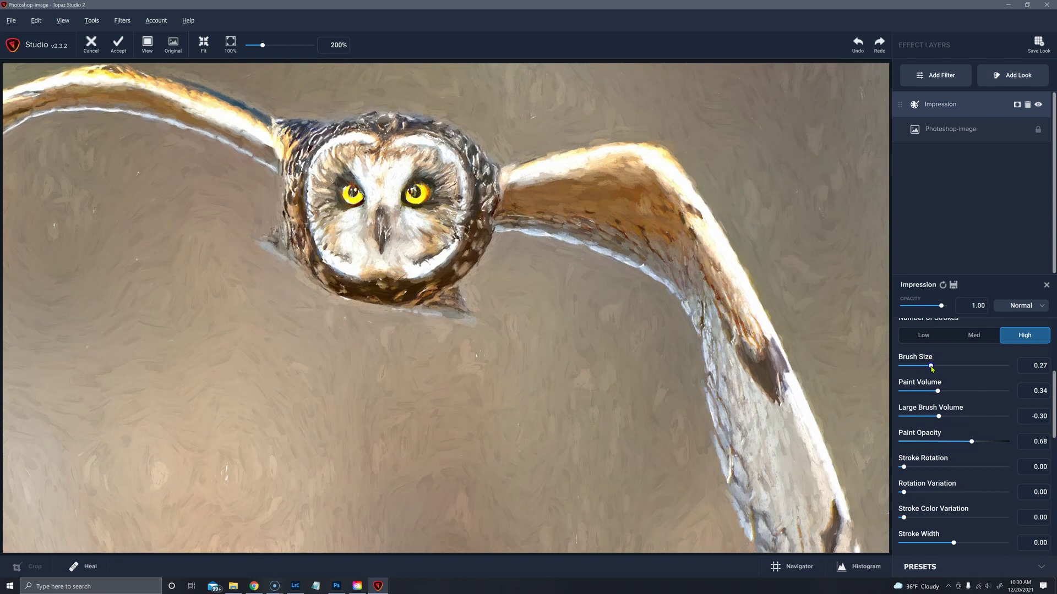
left_click_drag(931, 368, 922, 370)
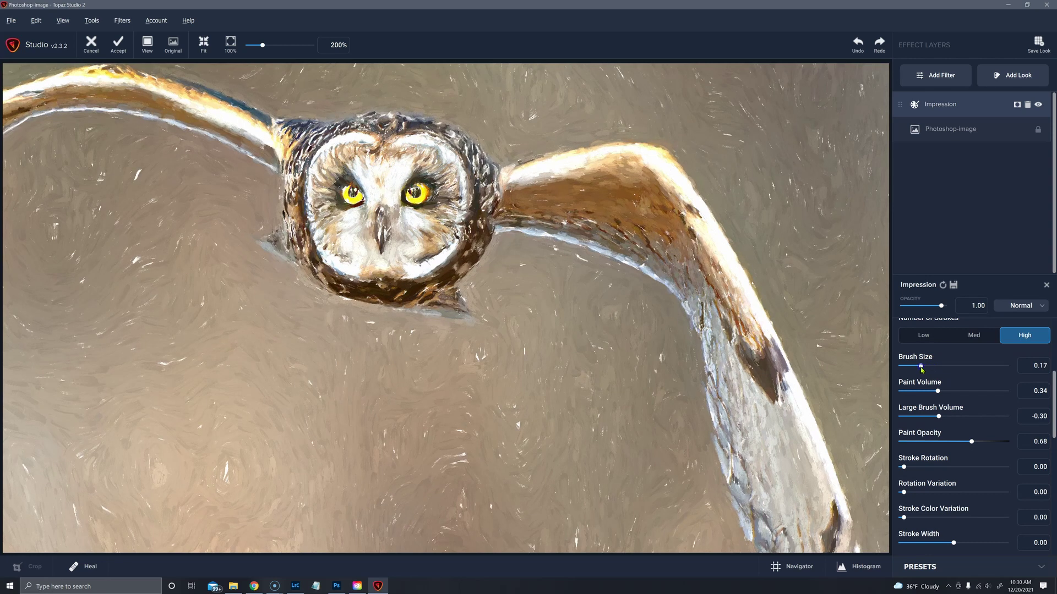
left_click_drag(972, 442, 1003, 441)
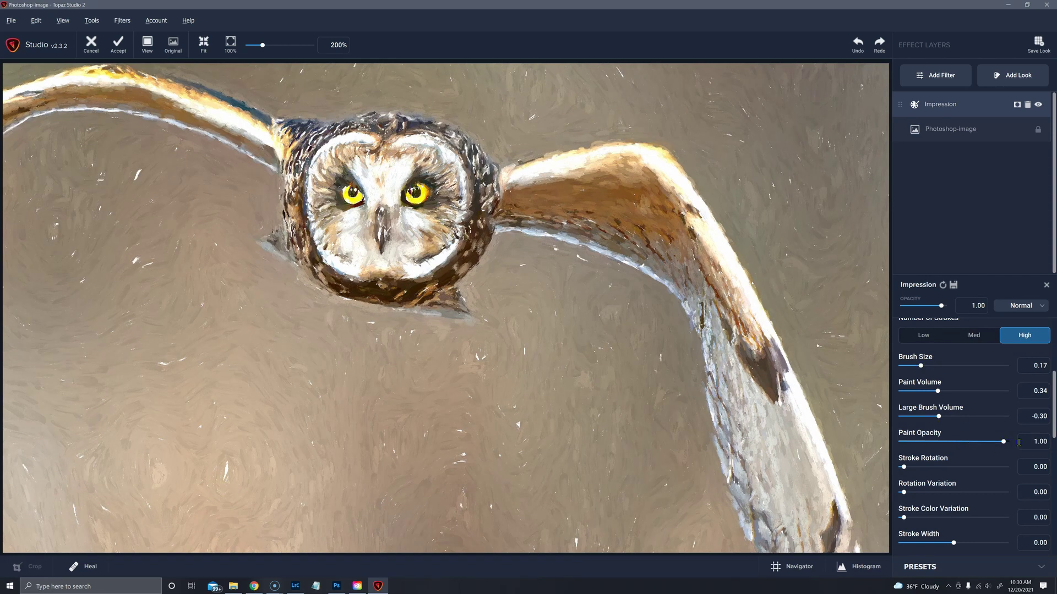
- Set the brush size to 0.30, paint volume to 0.47 and large brush volume to -0.54, trying higher volumes on the way
left_click_drag(920, 367, 934, 368)
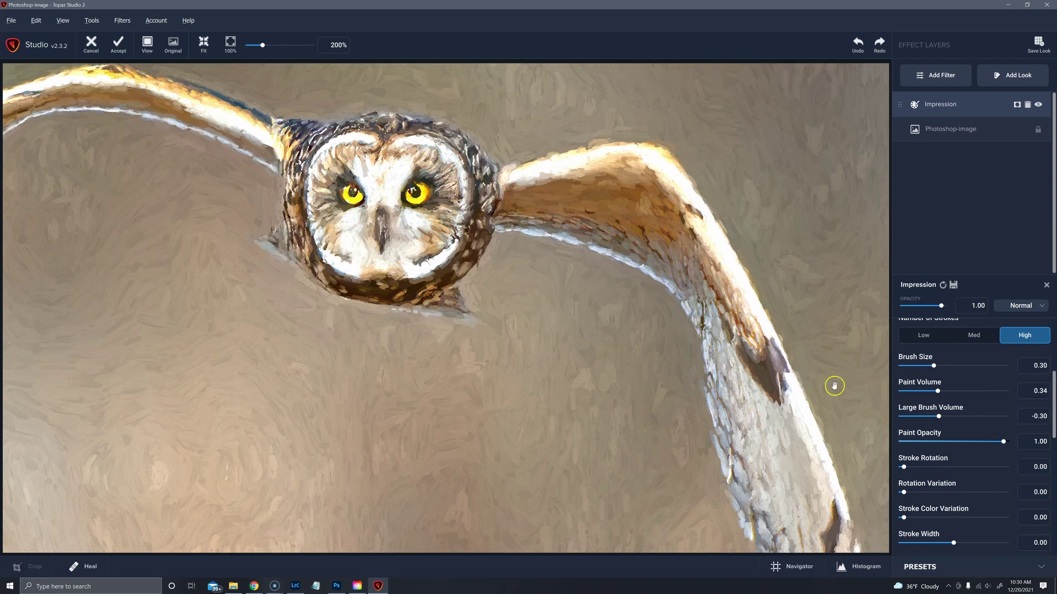
mouse_move(938, 416)
left_mouse_down()
mouse_move(963, 417)
mouse_move(968, 390)
left_mouse_up()
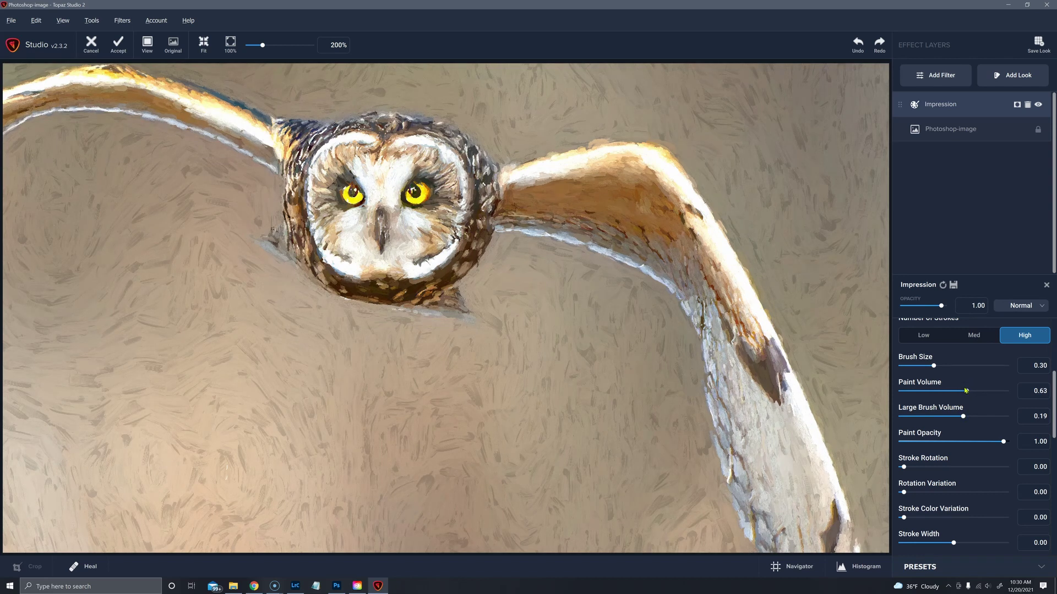
left_click(994, 416)
left_click(951, 390)
left_click(942, 416)
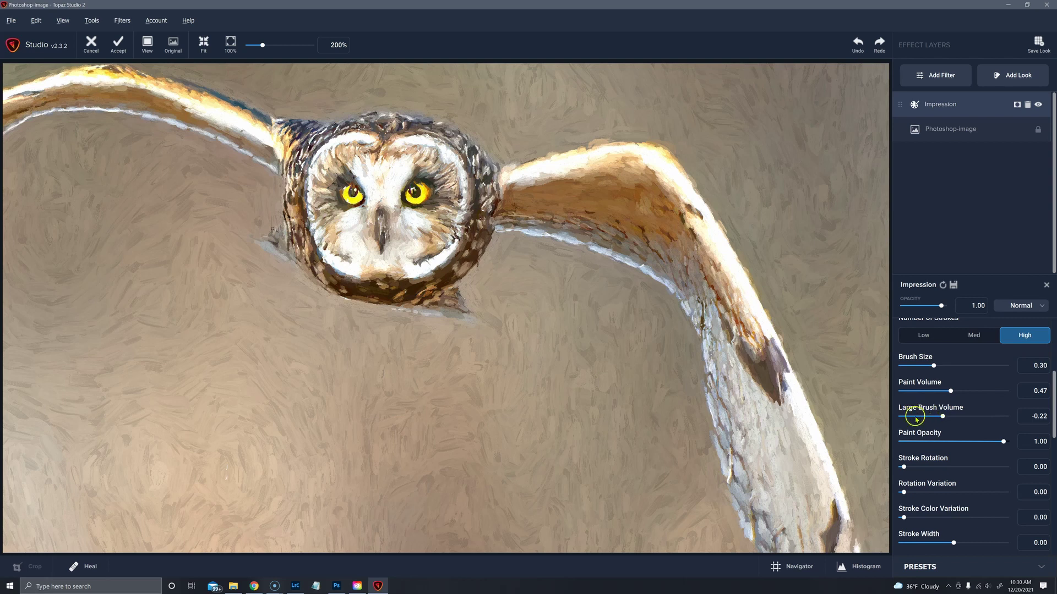
left_click(922, 417)
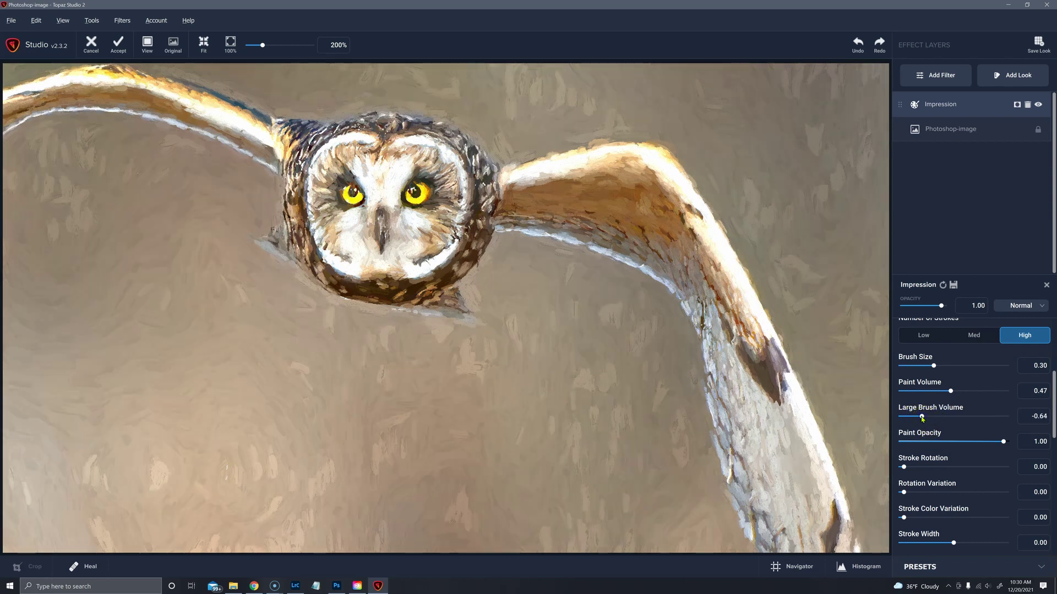
left_click_drag(923, 419, 928, 418)
- Compare the painted owl's face with the original photo at 338% magnification
left_click_drag(380, 205, 467, 270)
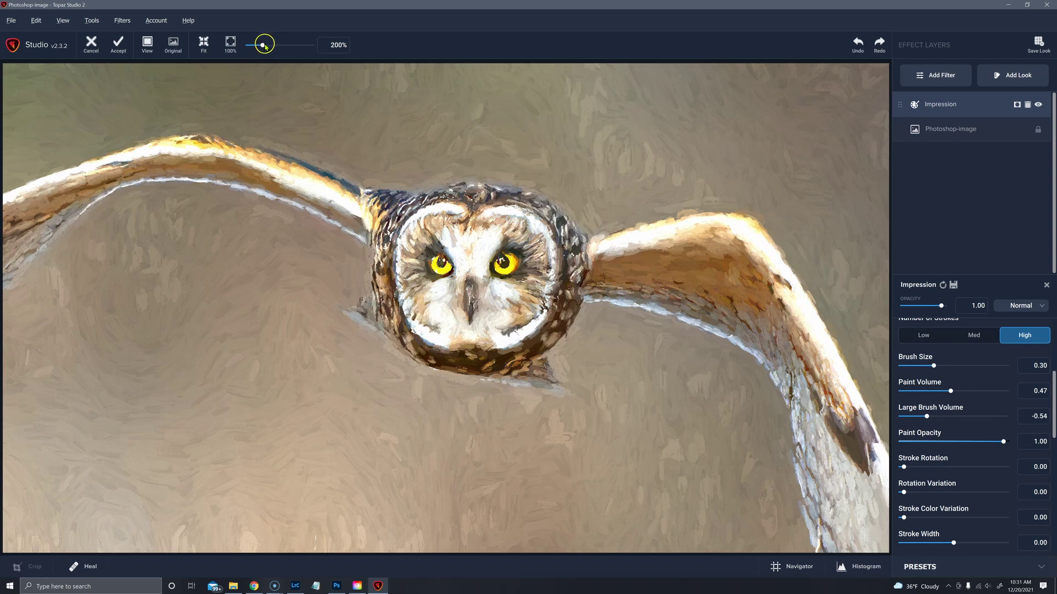
left_click_drag(264, 46, 271, 46)
left_click_drag(609, 245, 493, 360)
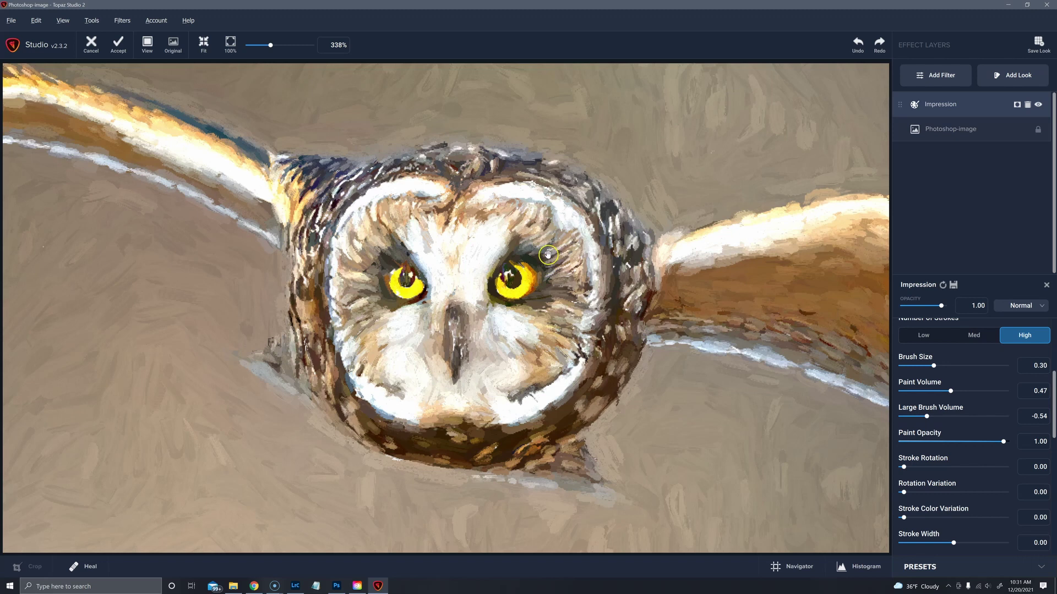
left_click(172, 44)
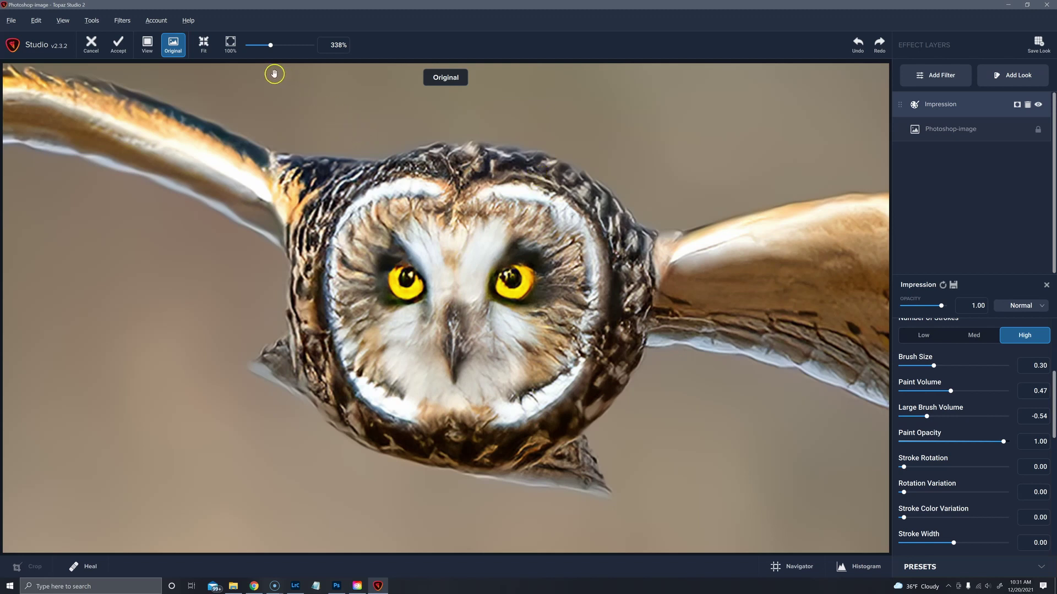
left_click(173, 45)
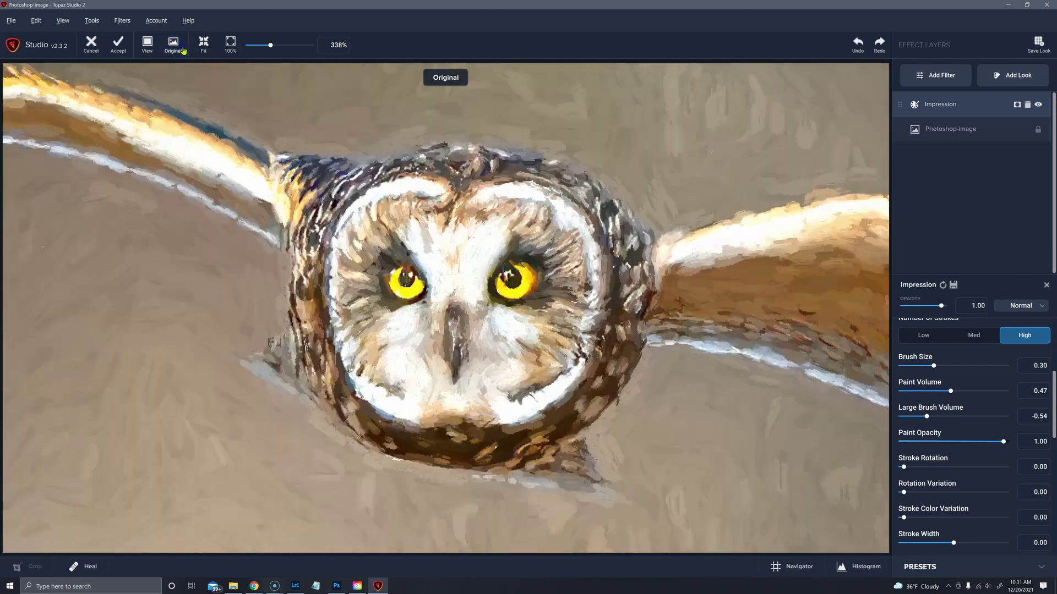
- Examine the brush strokes around the owl's eyes close up, using a split before-and-after view
scroll(552, 253, "up", 5)
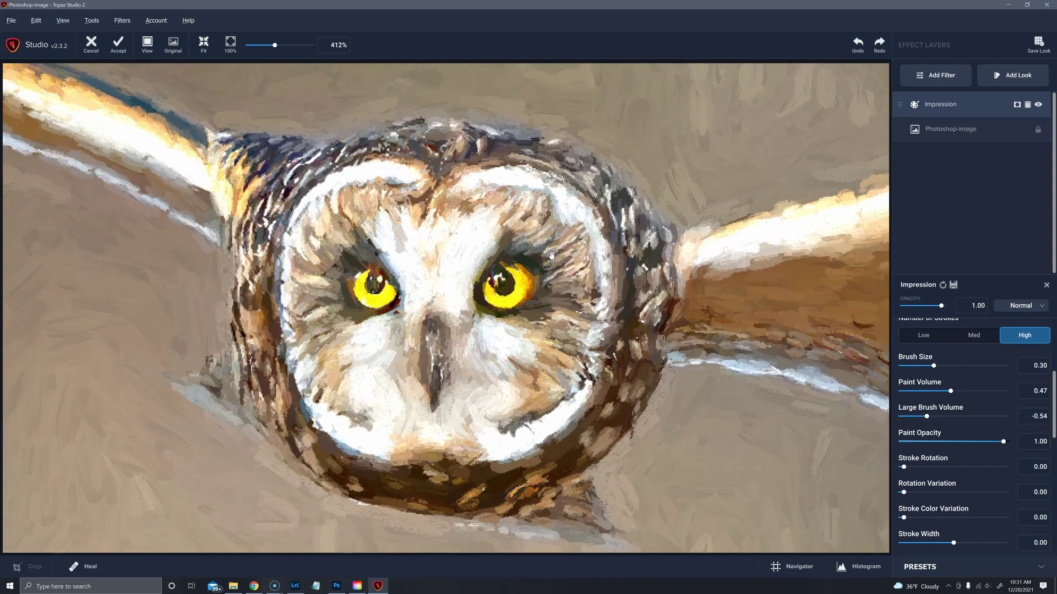
scroll(552, 253, "up", 1)
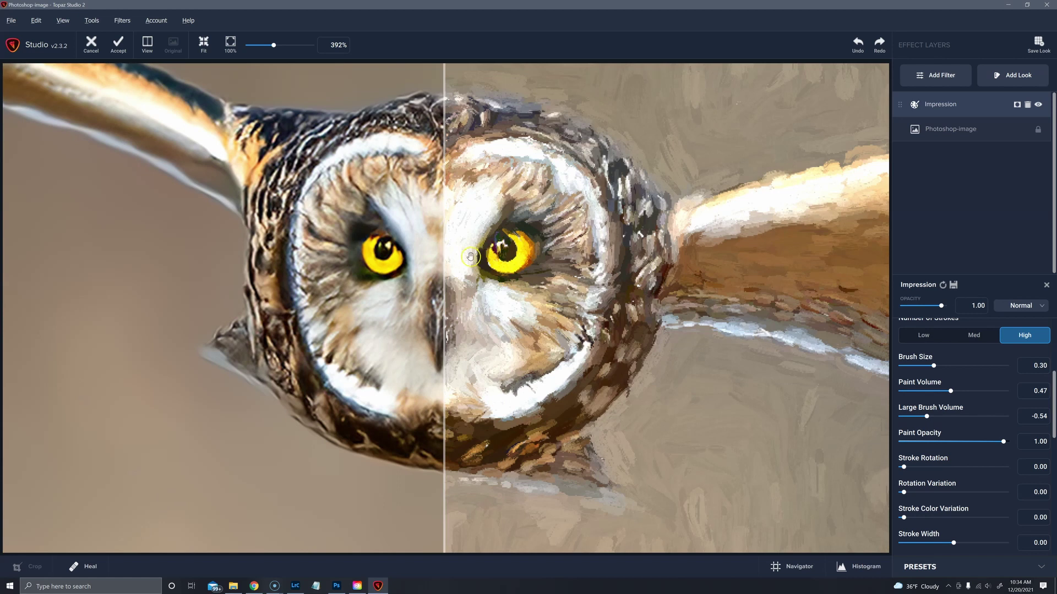
scroll(449, 254, "up", 2)
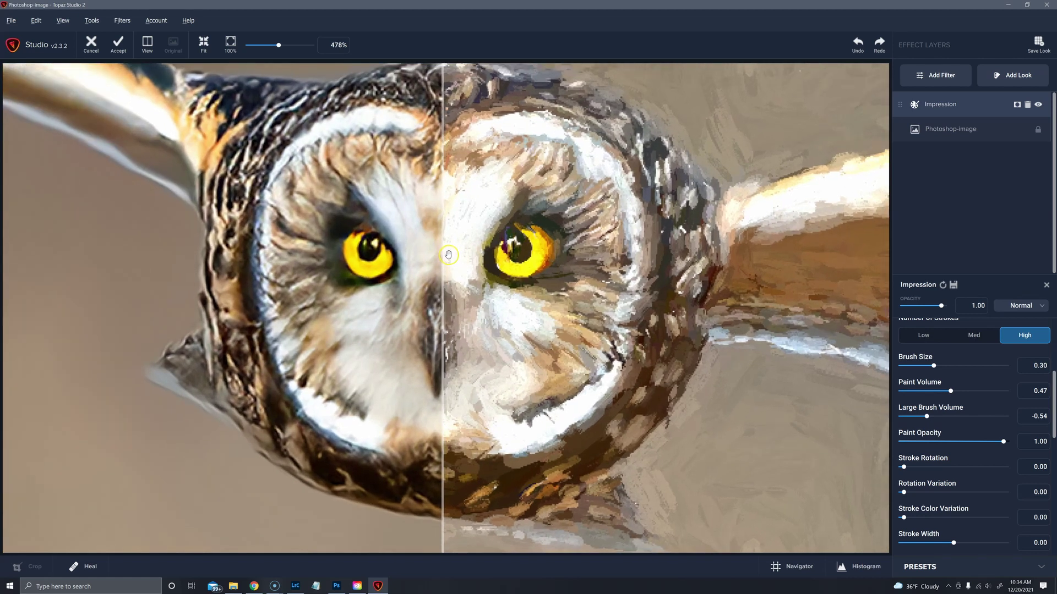
scroll(449, 254, "up", 1)
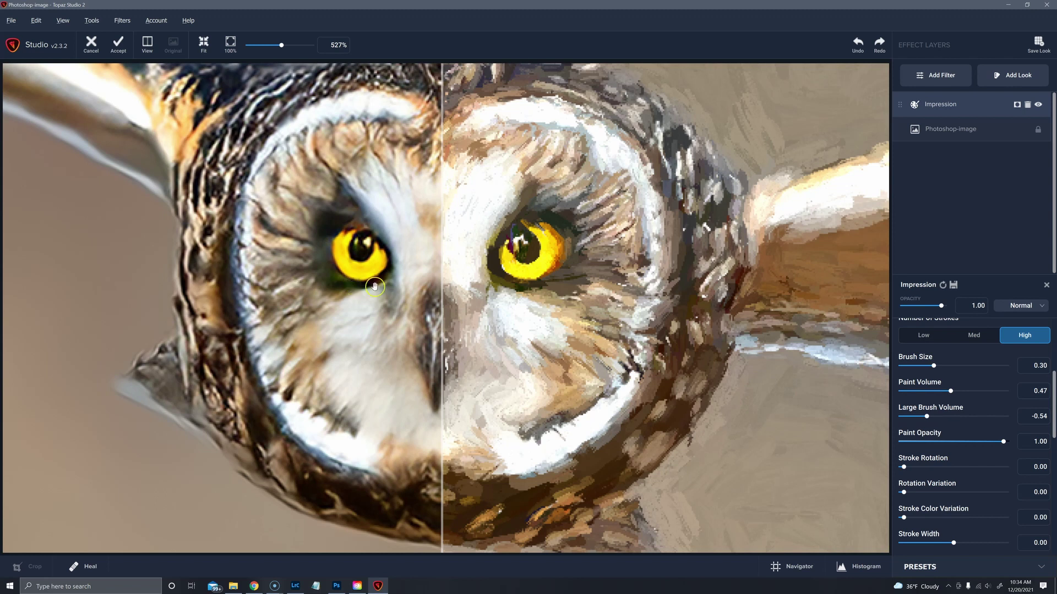
left_click(478, 291)
scroll(404, 402, "down", 3)
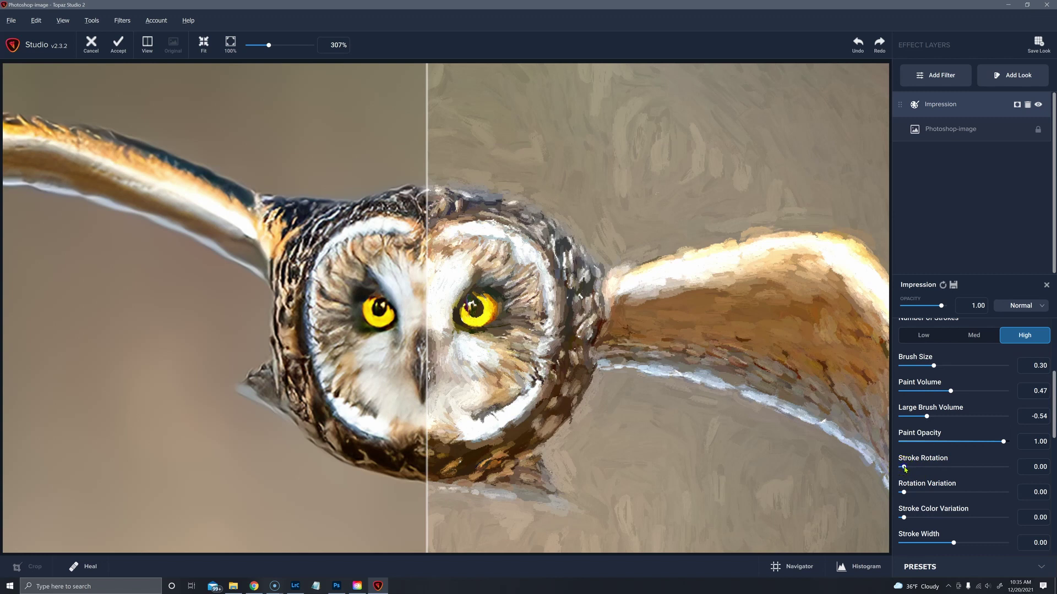
- Try stroke rotation values of 0.76 and 0.84 and return the rotation to 0.00
left_click_drag(904, 467, 972, 477)
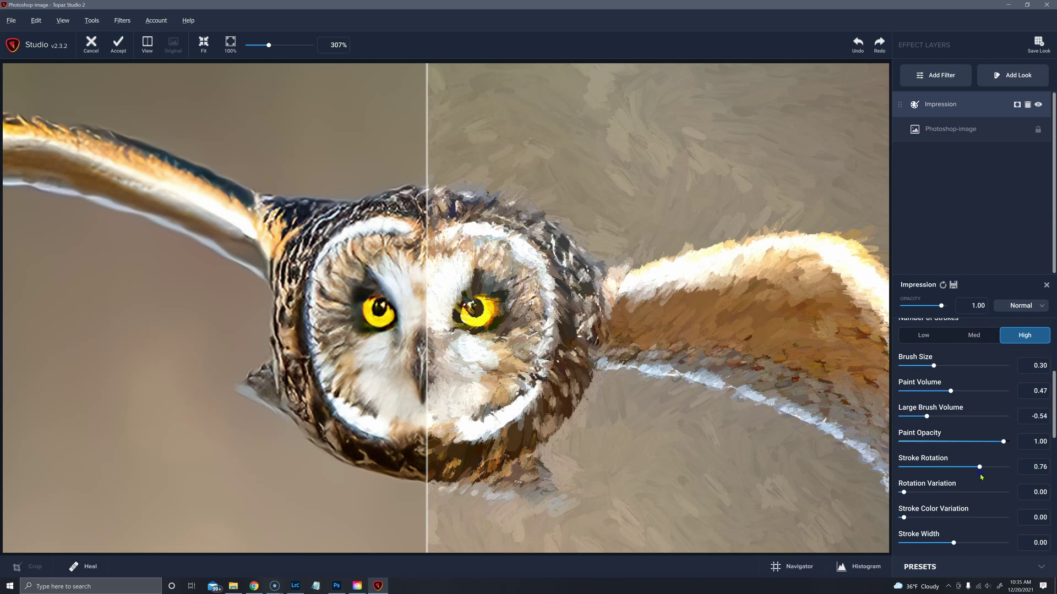
left_click_drag(981, 476, 989, 477)
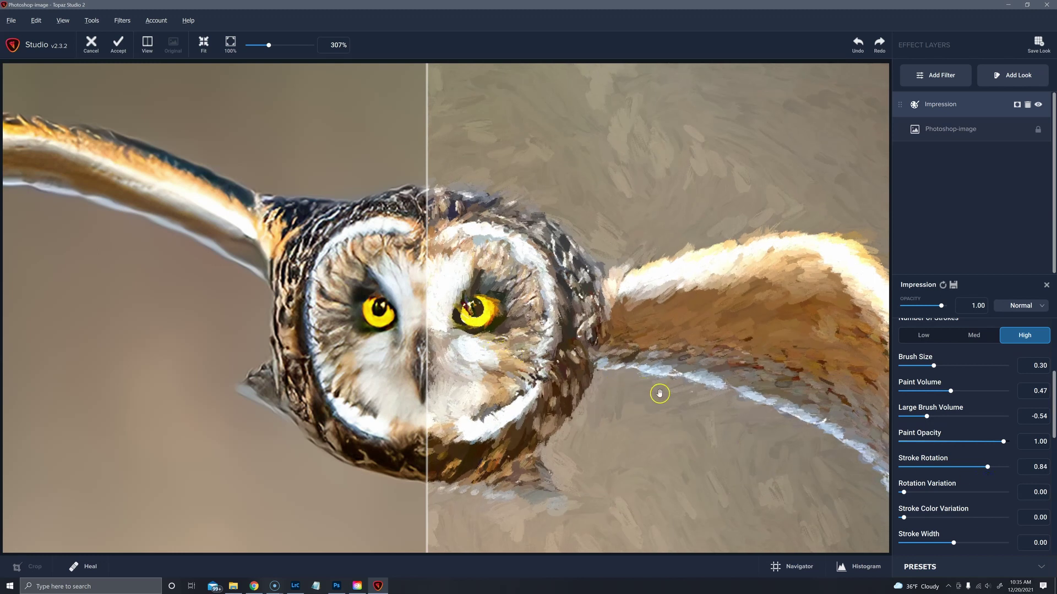
left_click_drag(985, 468, 876, 473)
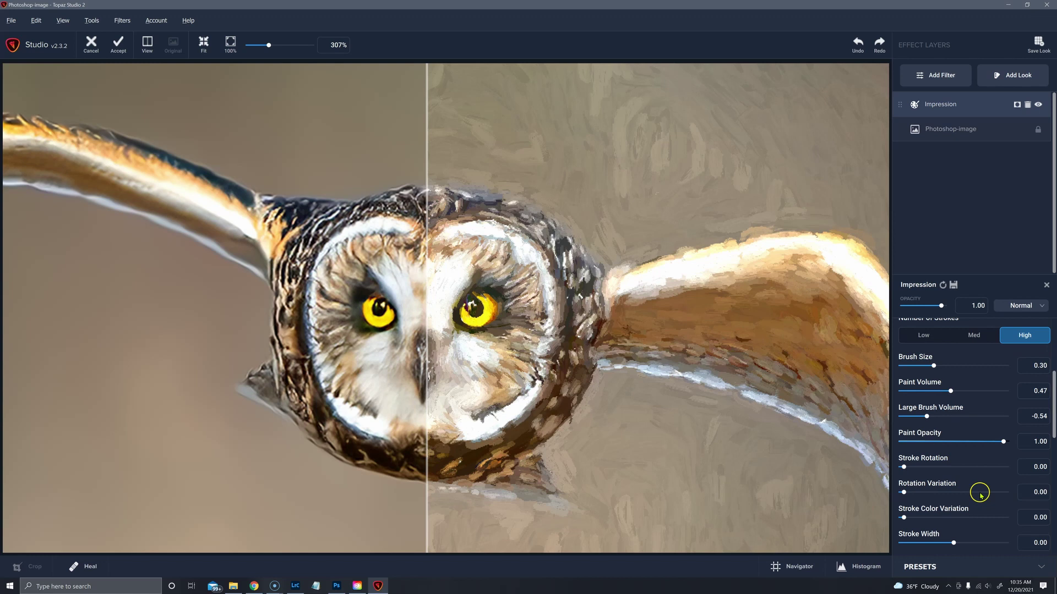
- Try a rotation variation of 0.96, inspect its effect on the face and wing, and return it to 0.00
left_click_drag(981, 496, 999, 495)
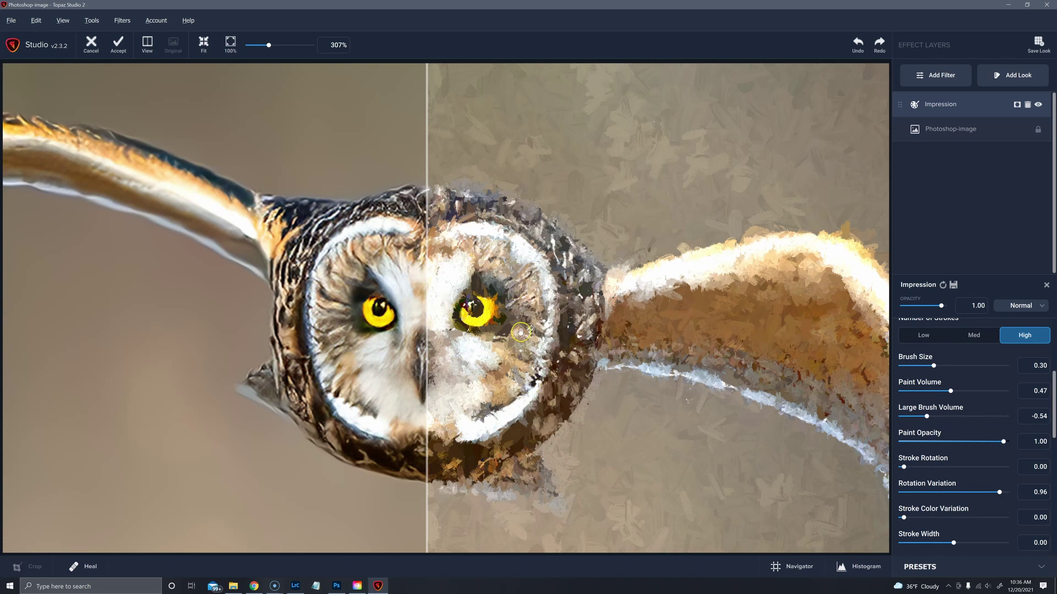
left_click(516, 390)
left_click(476, 333)
left_click(743, 361)
left_click(903, 493)
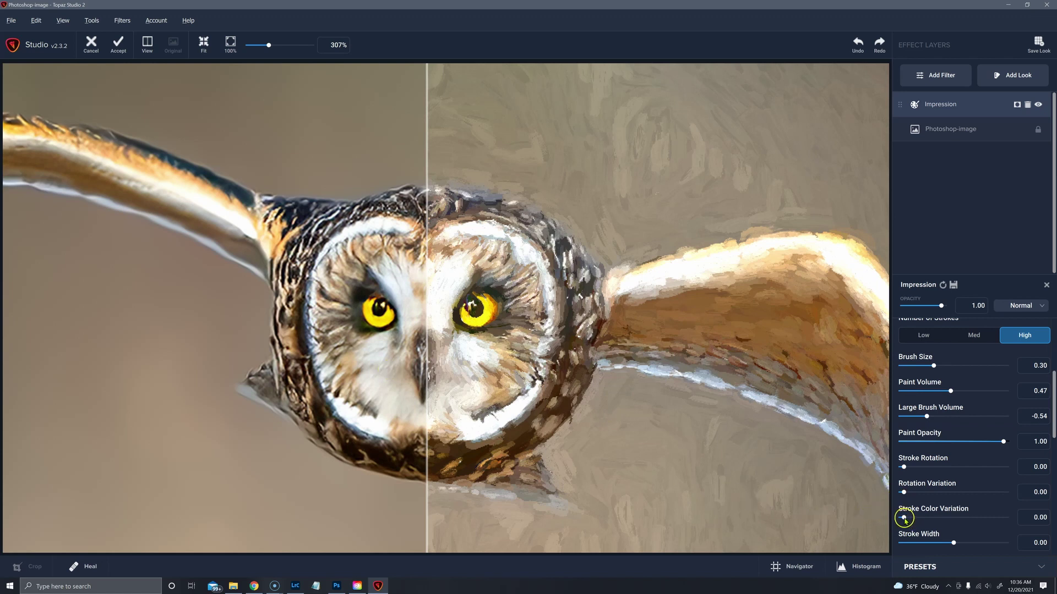
- Set the stroke color variation to 0.07 after trying the full value of 1.00
mouse_move(904, 518)
left_mouse_down()
mouse_move(926, 521)
mouse_move(898, 523)
left_mouse_up()
left_click_drag(903, 518, 1017, 513)
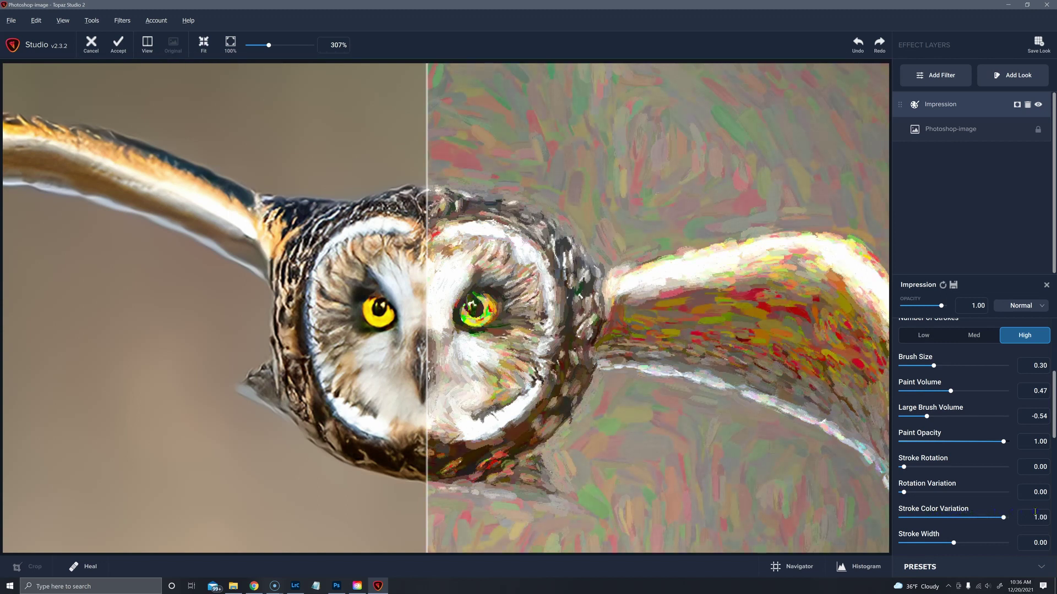
left_click_drag(1012, 517, 911, 518)
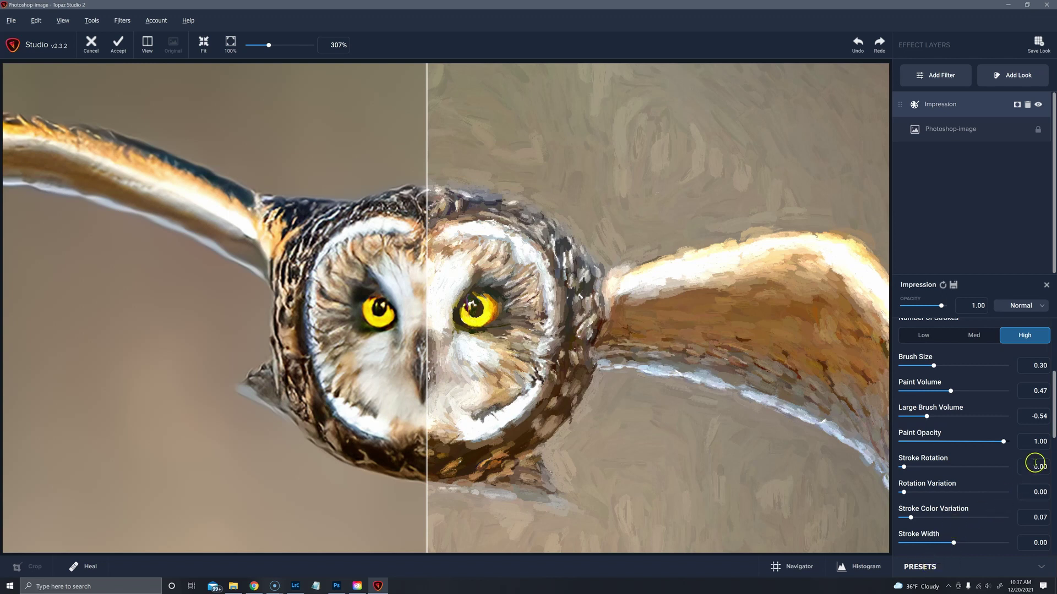
- Try stroke widths of 0.70, -0.22 and -1.00 in the Impression stroke settings
left_click_drag(1052, 435, 1052, 470)
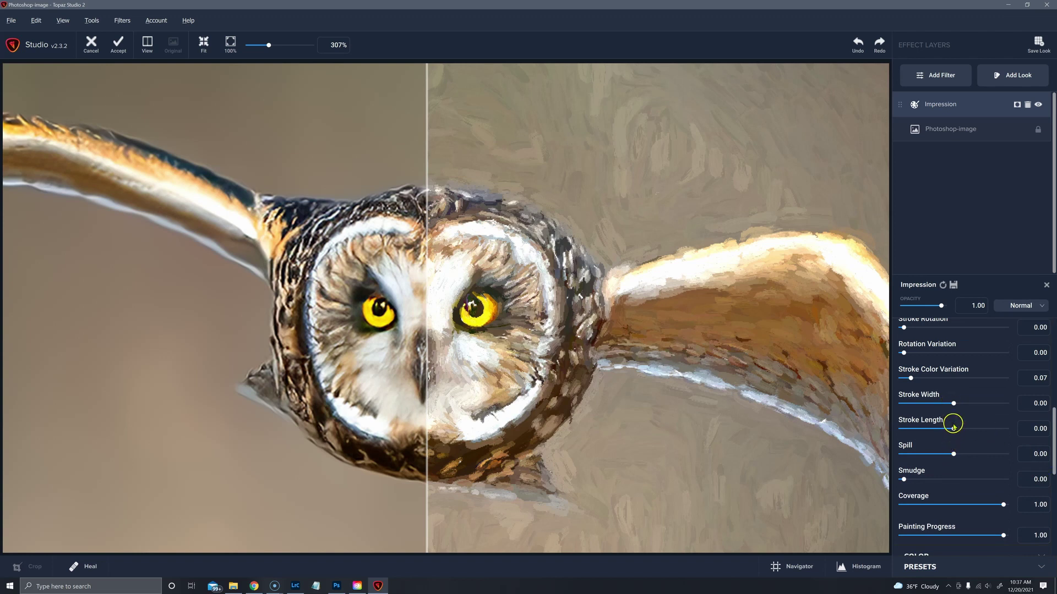
left_click_drag(954, 405, 989, 405)
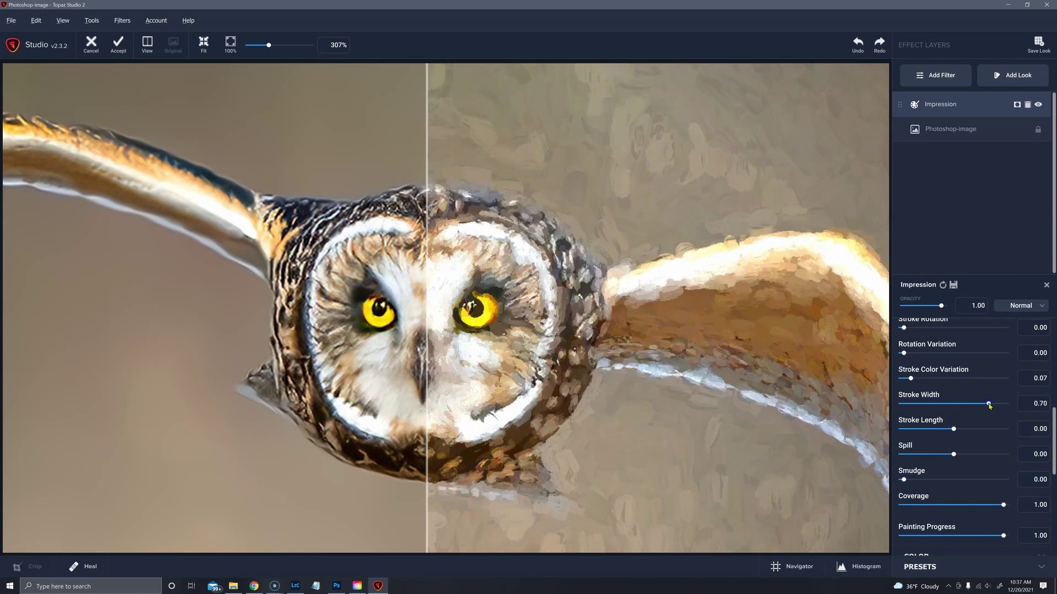
left_click_drag(989, 406, 943, 408)
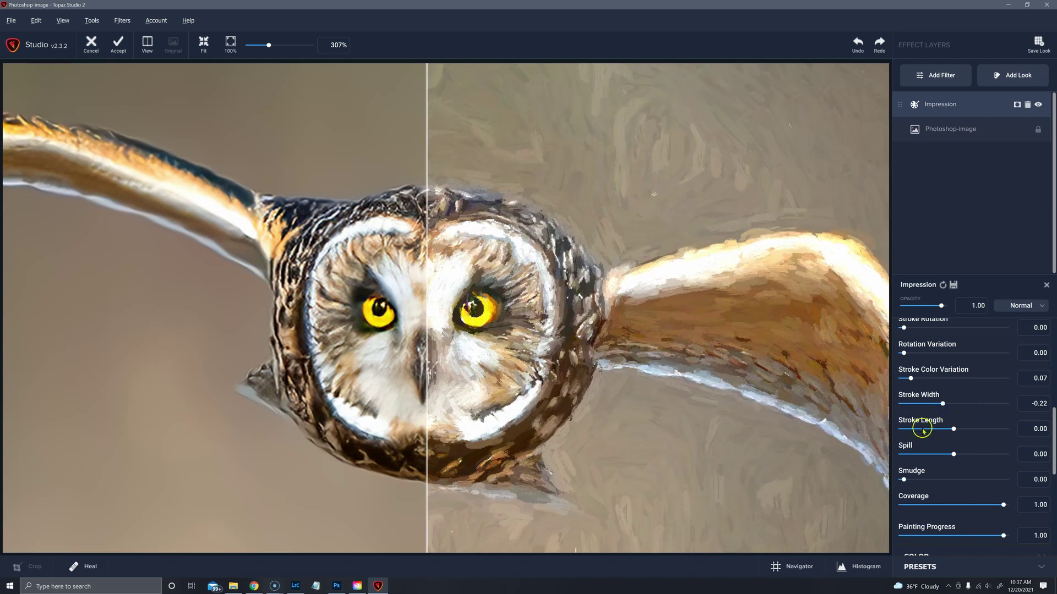
mouse_move(942, 403)
left_mouse_down()
mouse_move(1014, 408)
mouse_move(885, 421)
left_mouse_up()
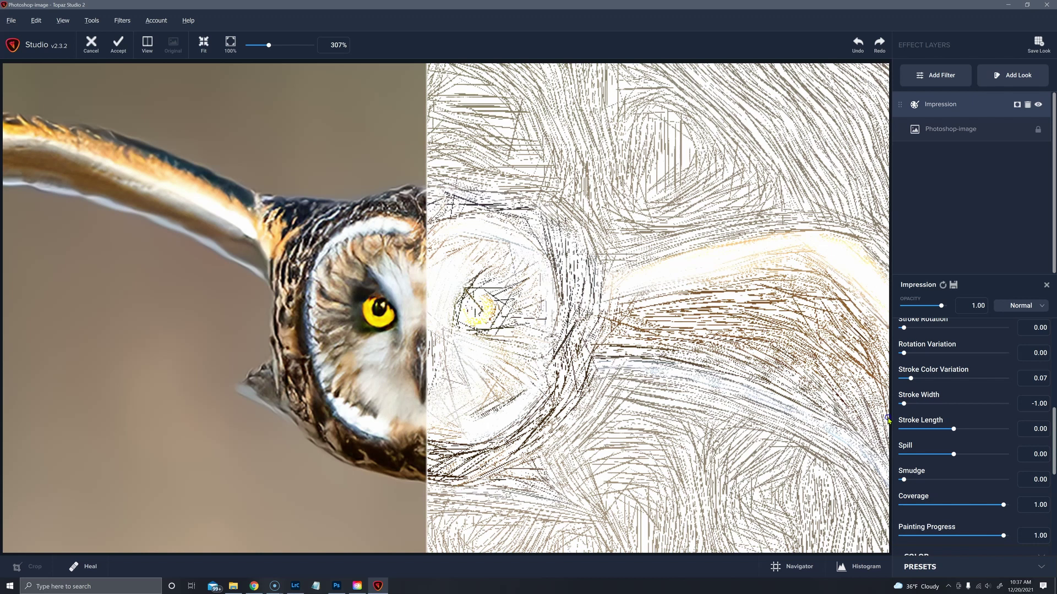
- Raise the stroke width and stroke length to 1.00, trying a width of 0.03 and a length of 0.51 on the way
mouse_move(904, 404)
left_mouse_down()
mouse_move(958, 404)
mouse_move(941, 427)
mouse_move(889, 437)
mouse_move(1024, 427)
left_mouse_up()
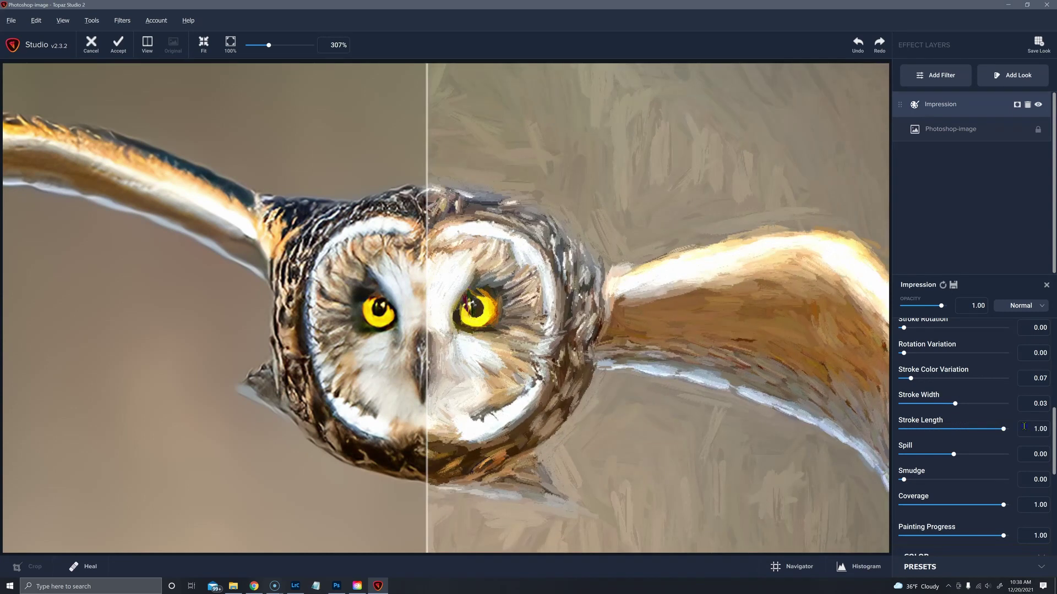
left_click_drag(1006, 433, 979, 434)
left_click(955, 403)
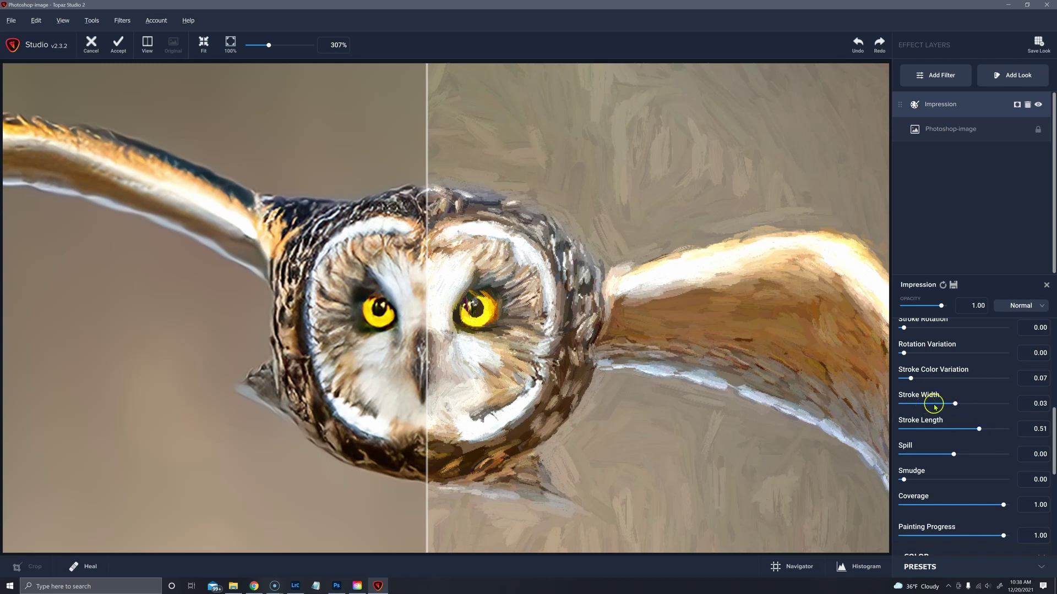
mouse_move(955, 404)
left_mouse_down()
mouse_move(1003, 403)
mouse_move(1006, 429)
mouse_move(1054, 379)
mouse_move(1055, 348)
left_mouse_up()
- Reduce the brush size to 0.06, trying 0.17 first, and lower the stroke length to 0.12
left_click_drag(933, 510, 923, 511)
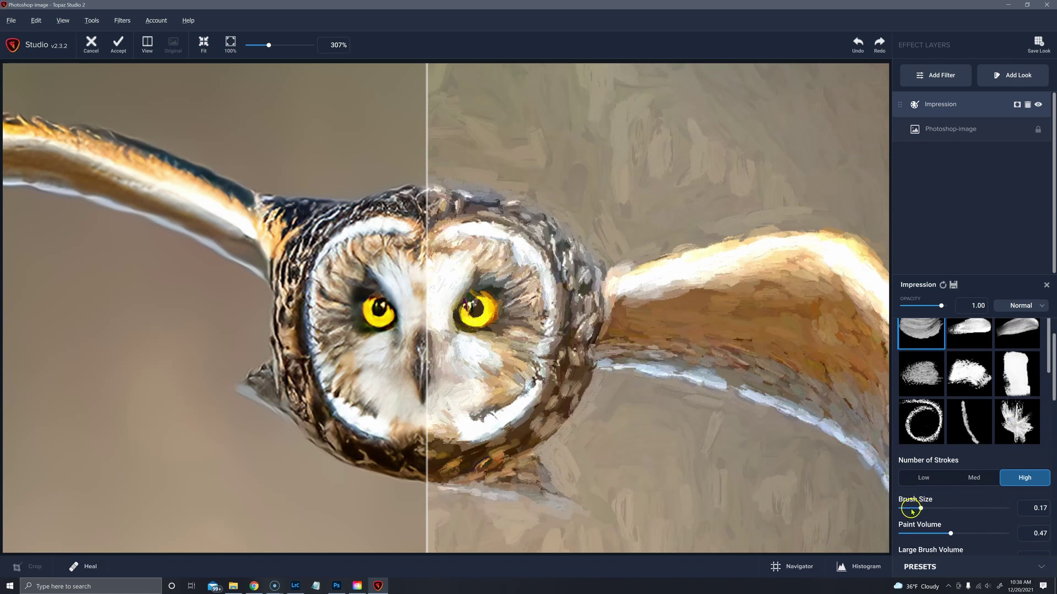
left_click(911, 510)
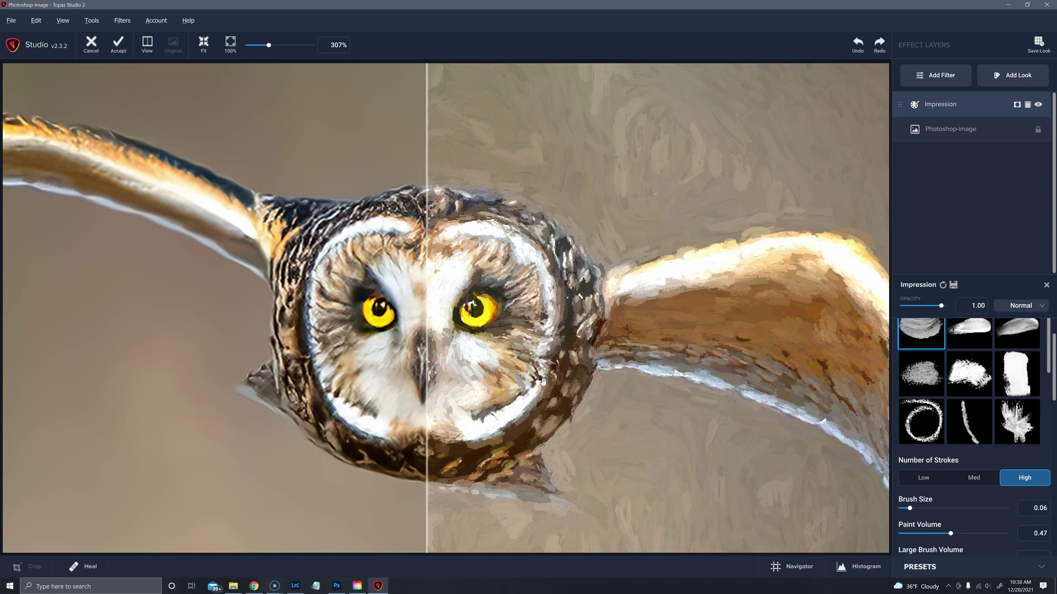
left_click(637, 318)
scroll(1044, 396, "down", 6)
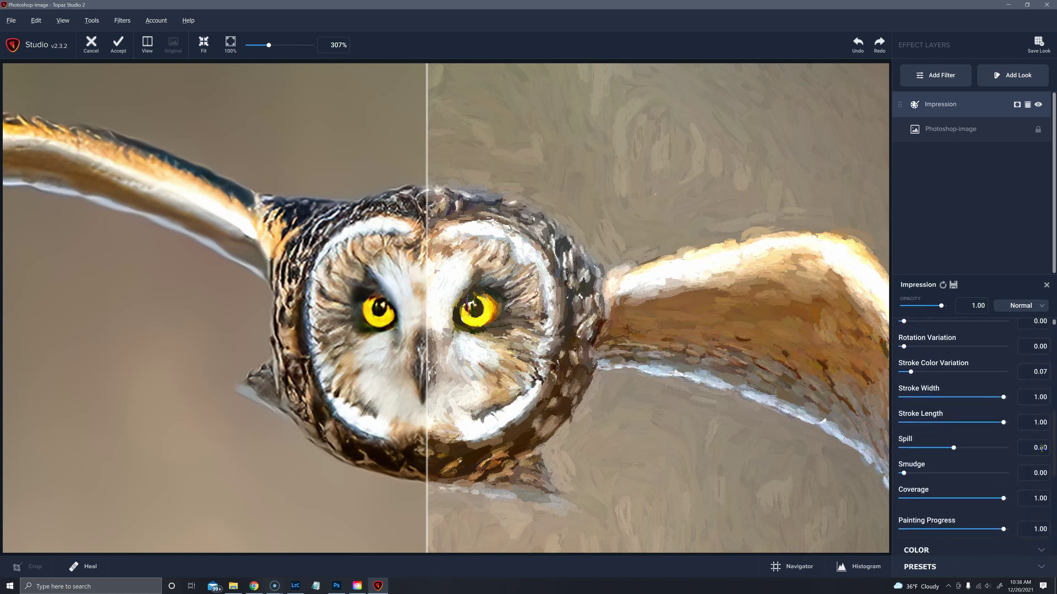
mouse_move(1004, 423)
left_mouse_down()
mouse_move(977, 411)
mouse_move(978, 425)
mouse_move(960, 424)
left_mouse_up()
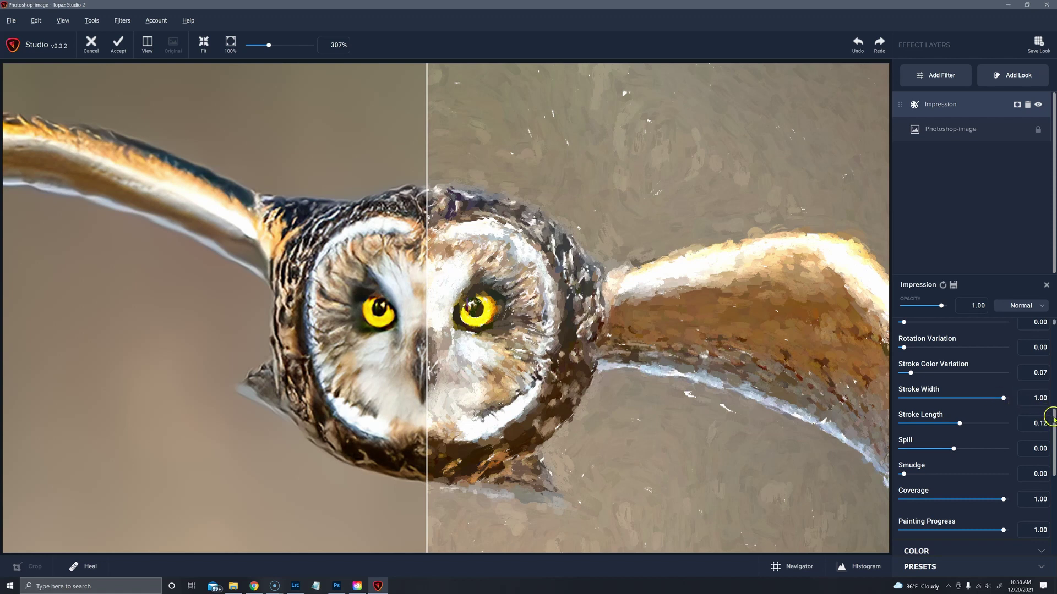
- Set the brush size to 0.14 in the Impression stroke settings
scroll(1052, 408, "up", 3)
scroll(1054, 392, "up", 5)
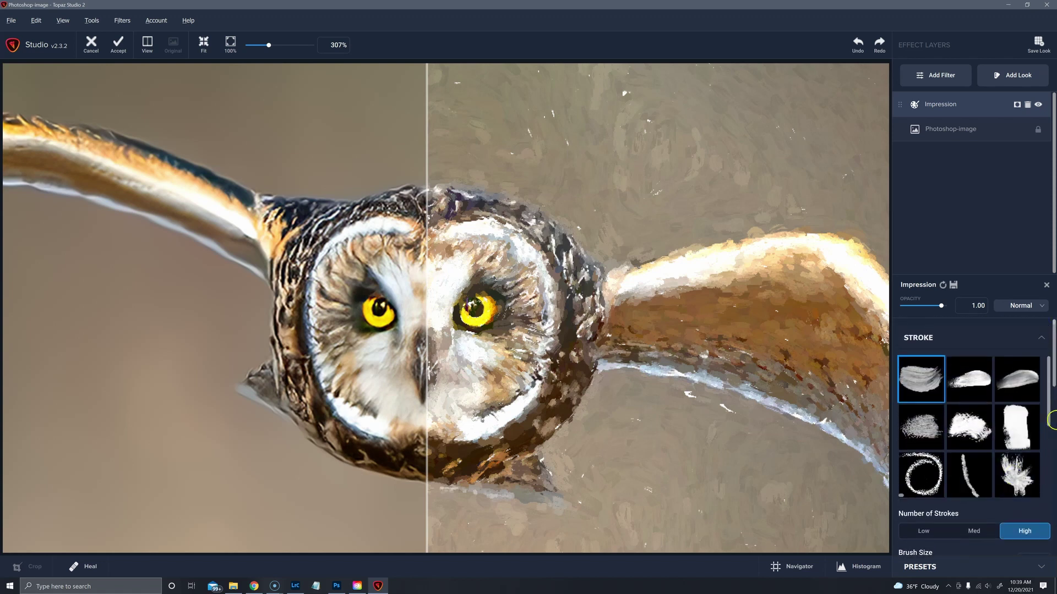
scroll(1052, 380, "down", 3)
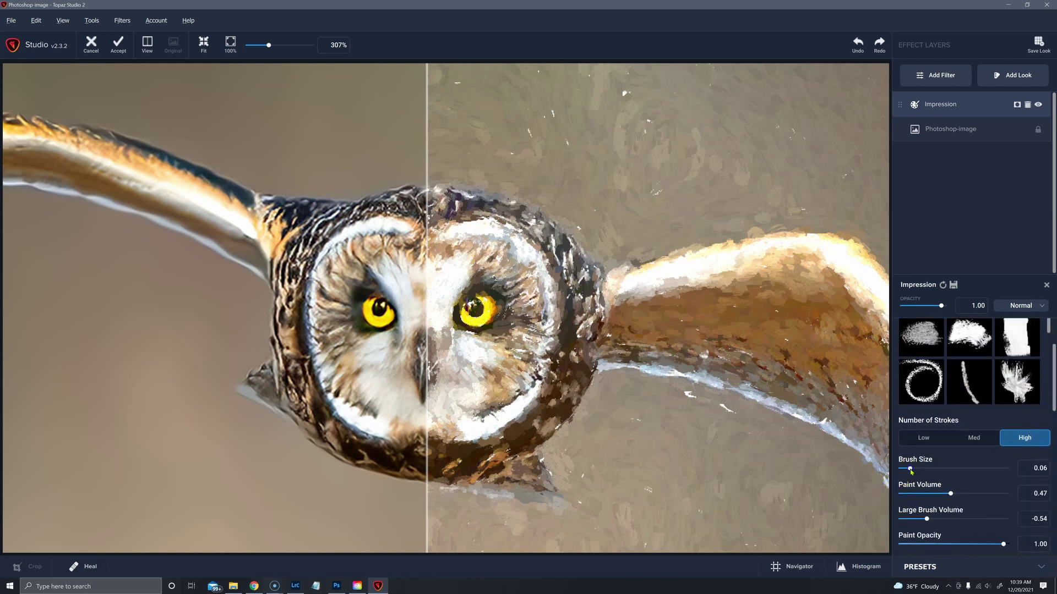
left_click_drag(910, 472, 918, 468)
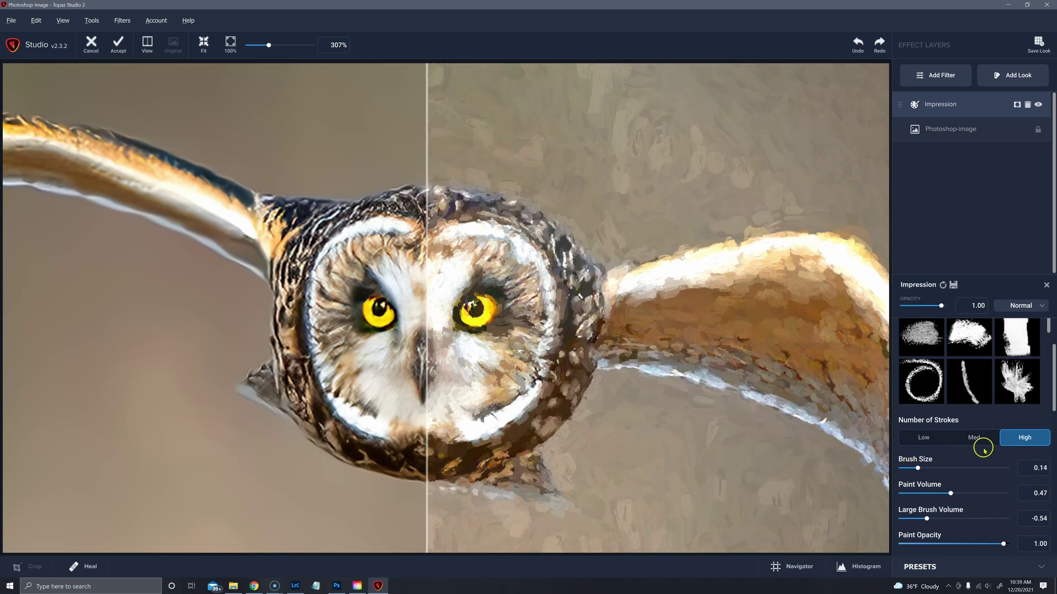
scroll(1040, 458, "down", 5)
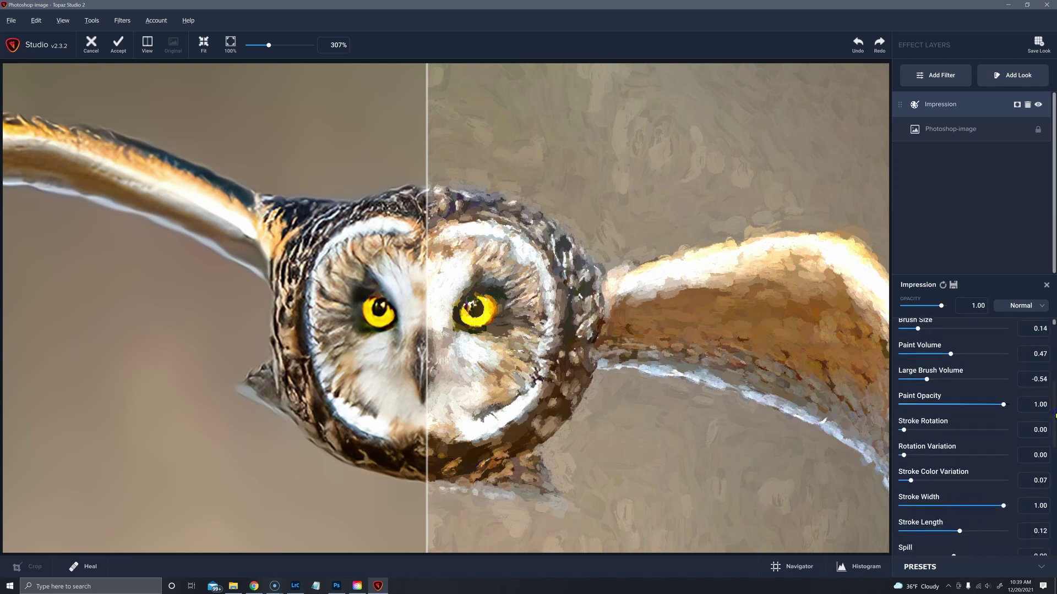
scroll(1041, 458, "down", 1)
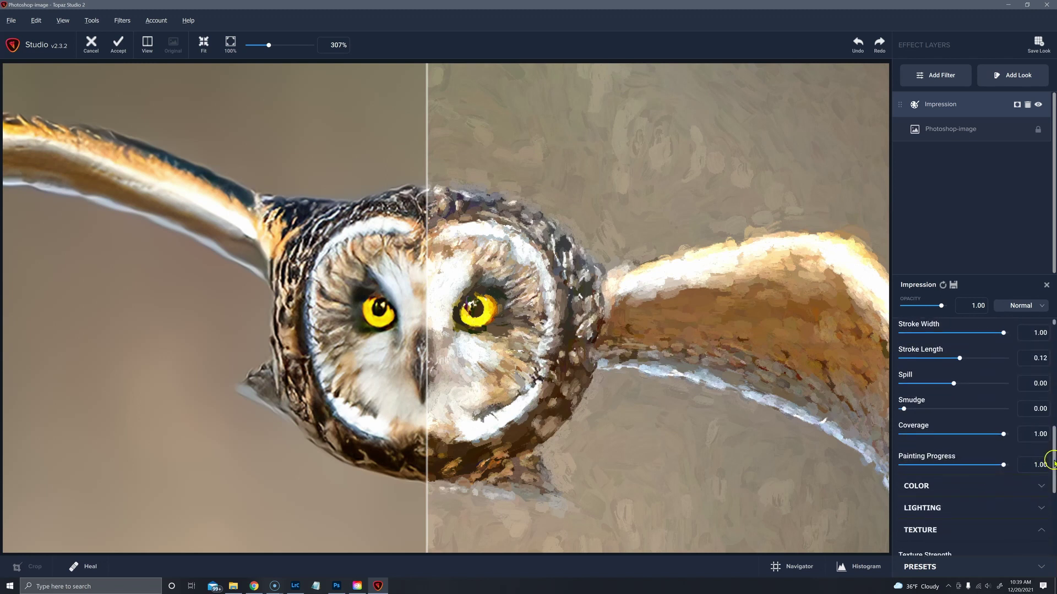
- Set the stroke width to 0.14 and the stroke length to 0.50, trying a width of 0.13 and a length of 0.27 on the way
scroll(1052, 460, "up", 3)
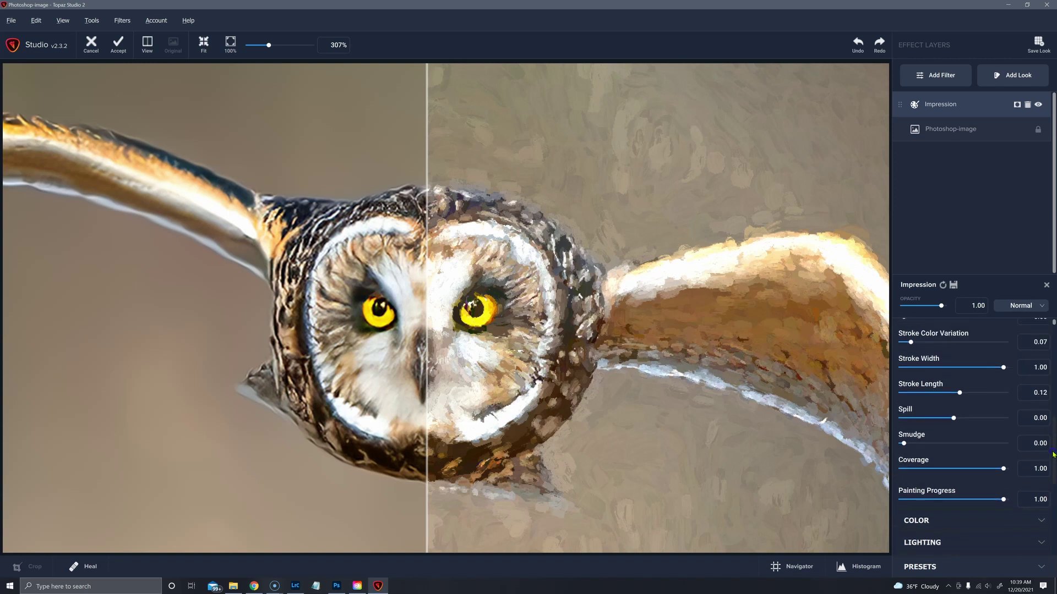
left_click_drag(976, 377, 968, 399)
left_click(961, 376)
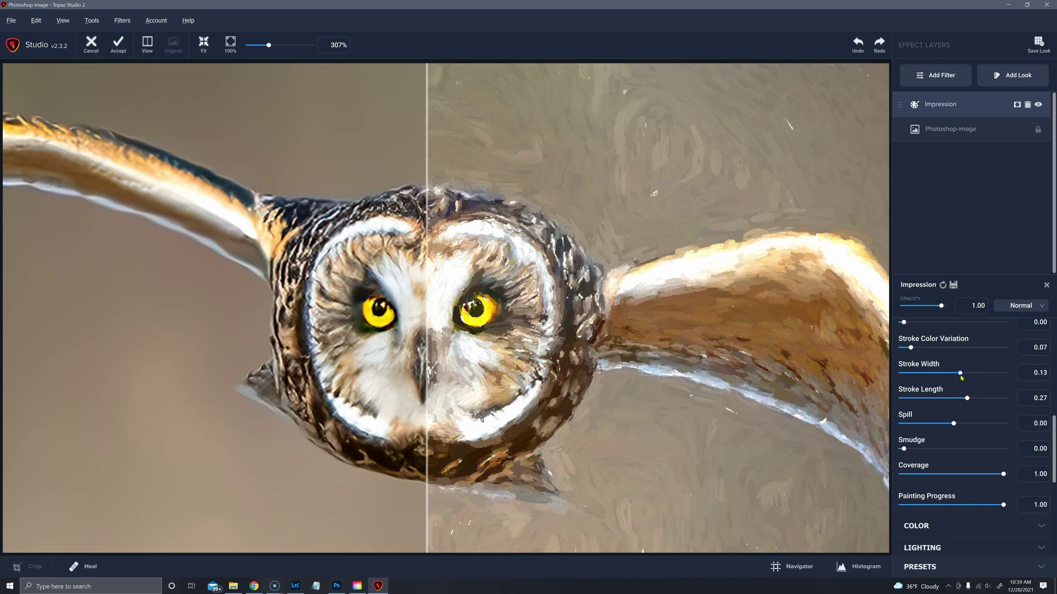
left_click(972, 398)
left_click_drag(960, 373, 979, 398)
- Increase the Impression brush size to 0.20 and check the brushwork on the owl's head and wing
scroll(991, 435, "up", 8)
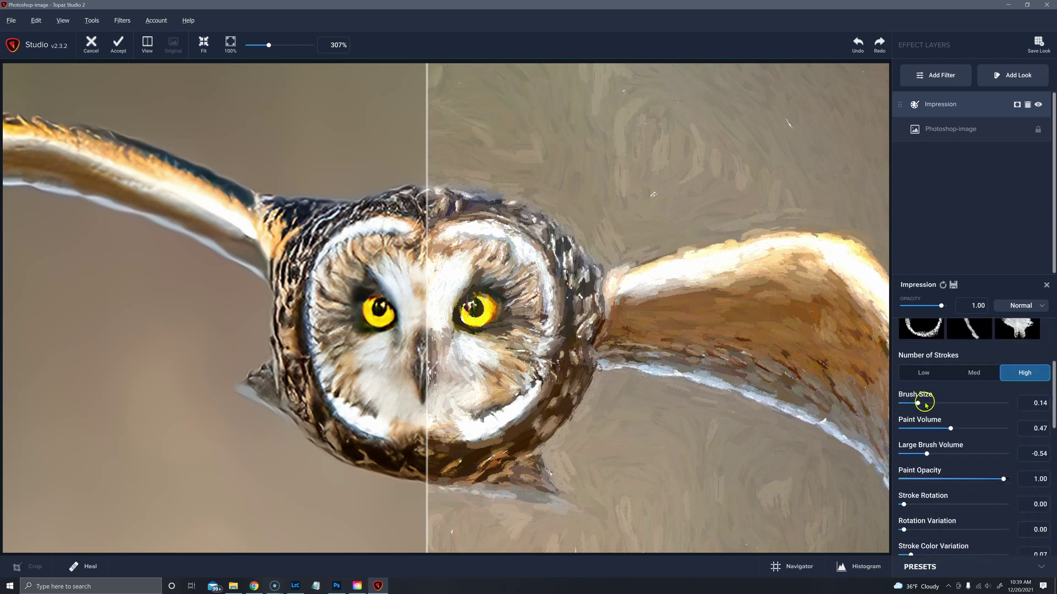
left_click_drag(917, 403, 925, 405)
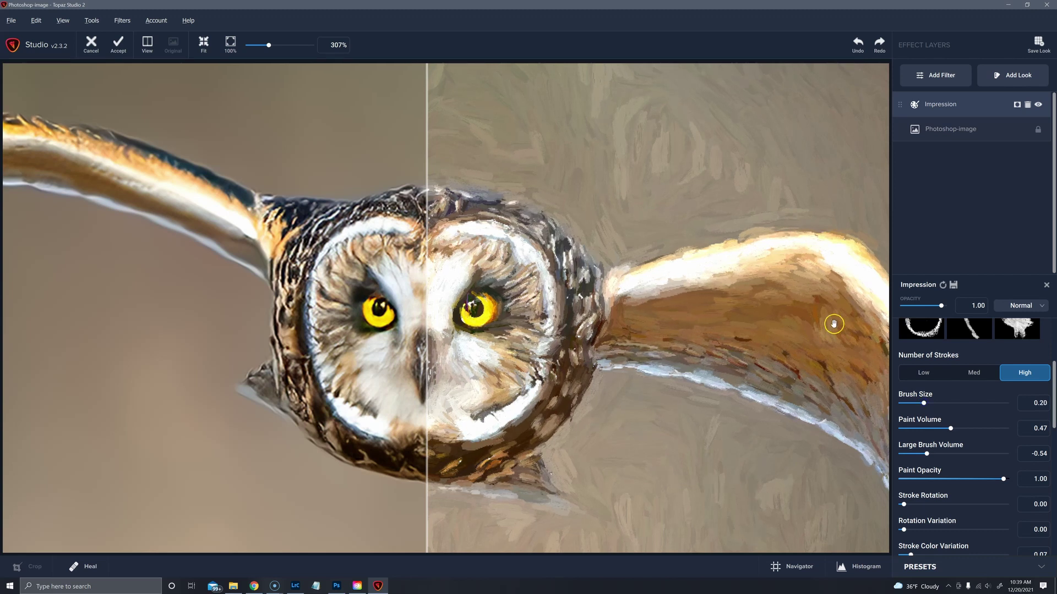
scroll(691, 388, "down", 3)
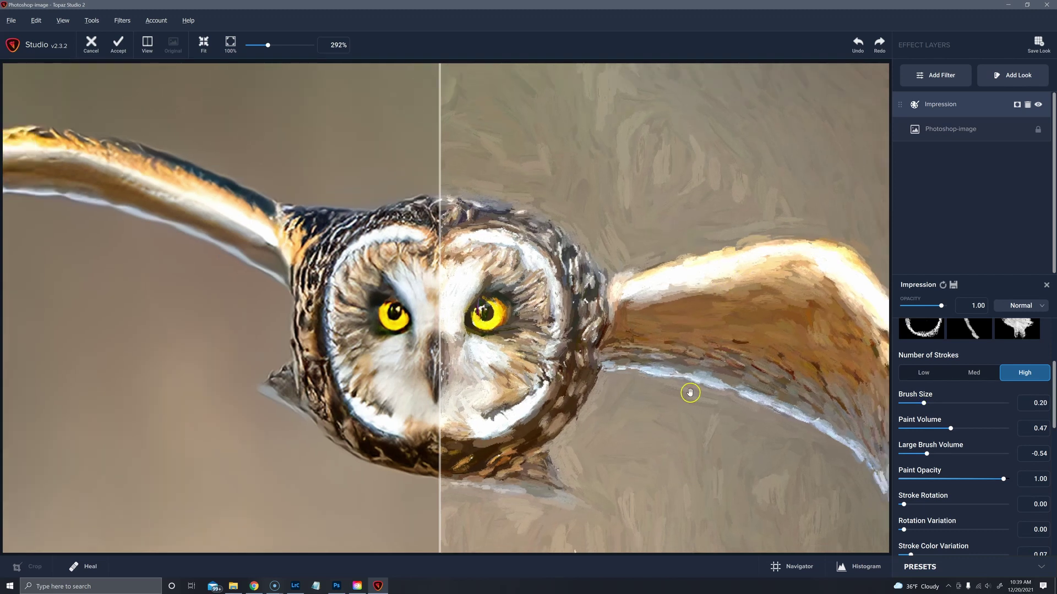
scroll(693, 387, "down", 2)
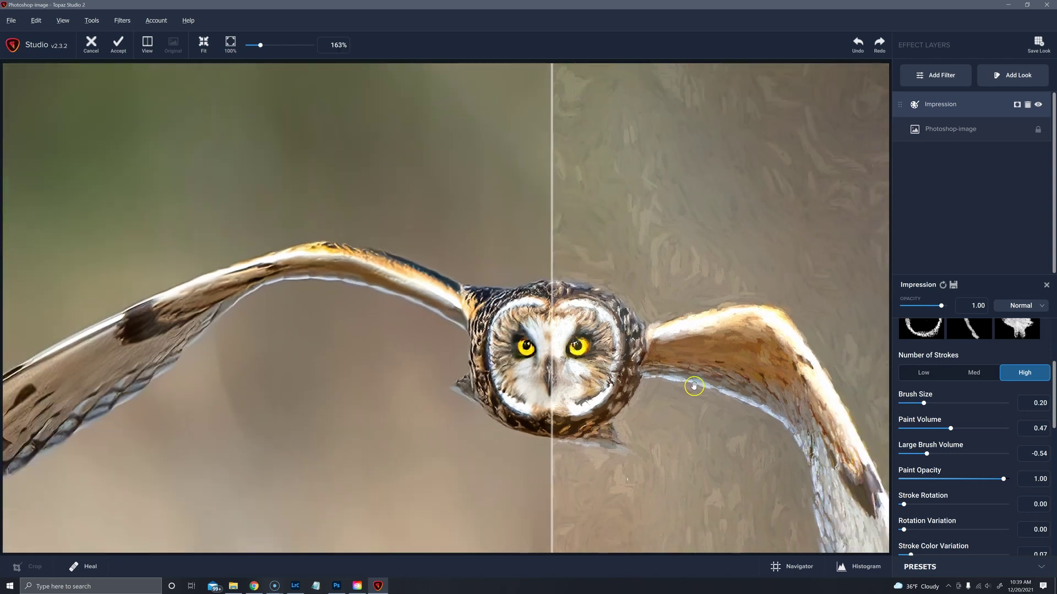
scroll(691, 386, "up", 5)
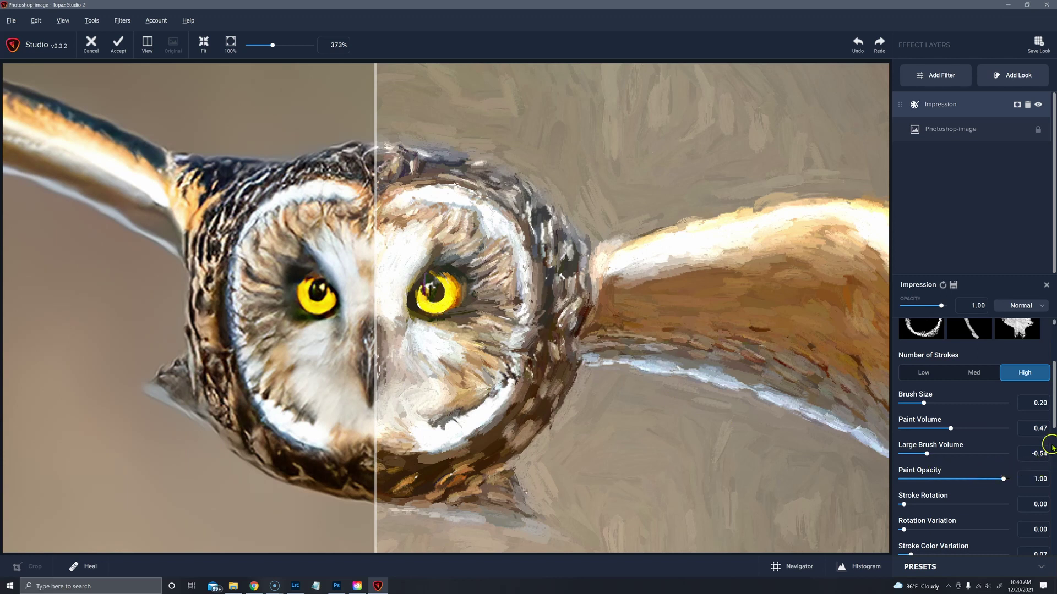
- Try spill amounts of 0.49, 0.72 and -0.79 in the Impression stroke settings
scroll(1037, 462, "down", 4)
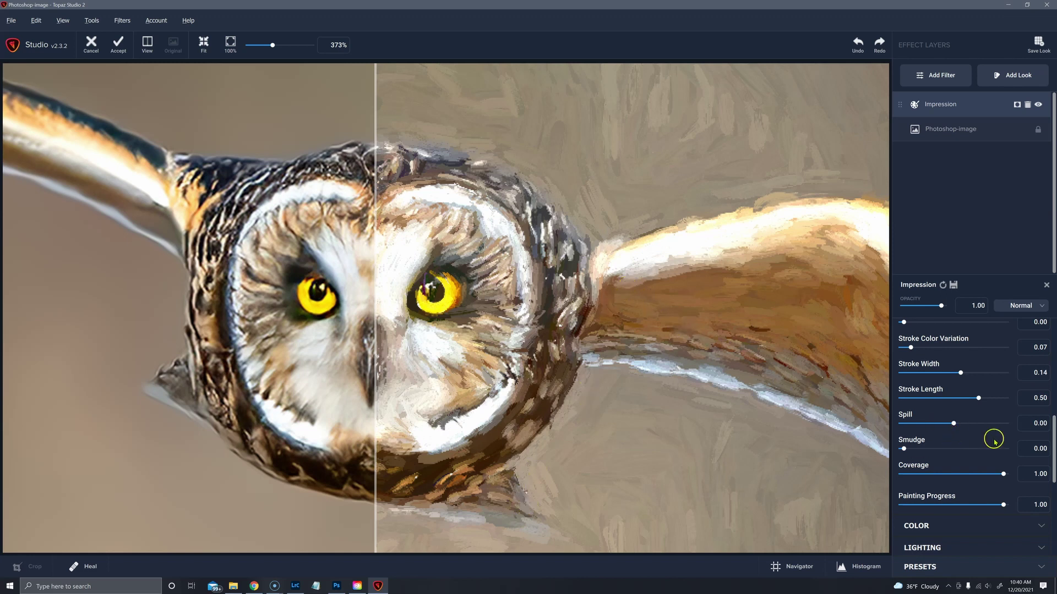
left_click(979, 425)
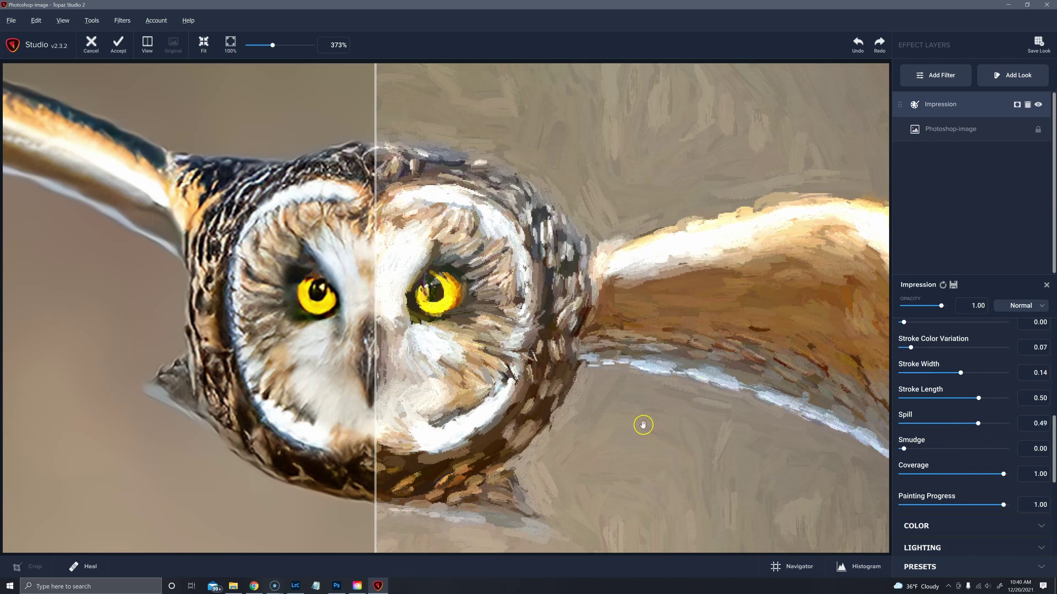
left_click(989, 424)
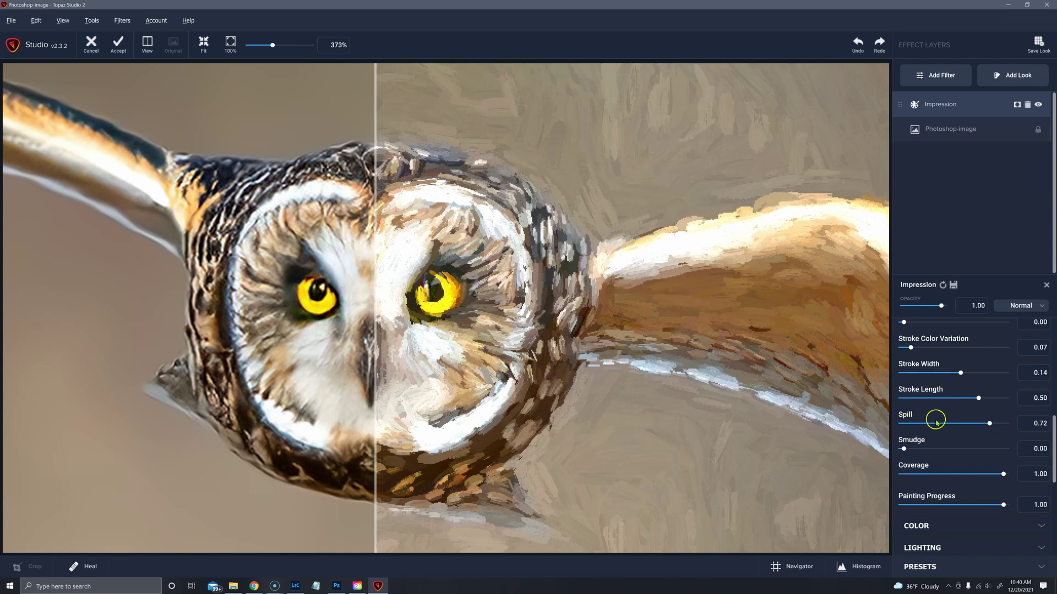
left_click(915, 424)
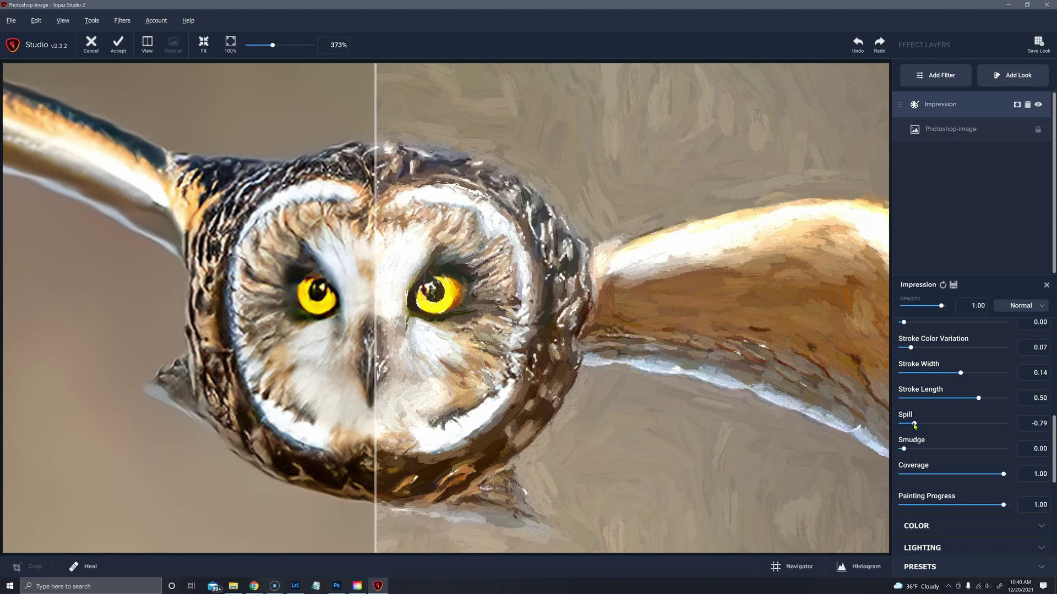
left_click_drag(915, 423, 501, 358)
- Set the spill to 0.01, trying 0.99 and 0.29 on the way, and return the smudge to 0.00 after trying 0.01
left_click(957, 424)
left_click_drag(961, 425, 1002, 426)
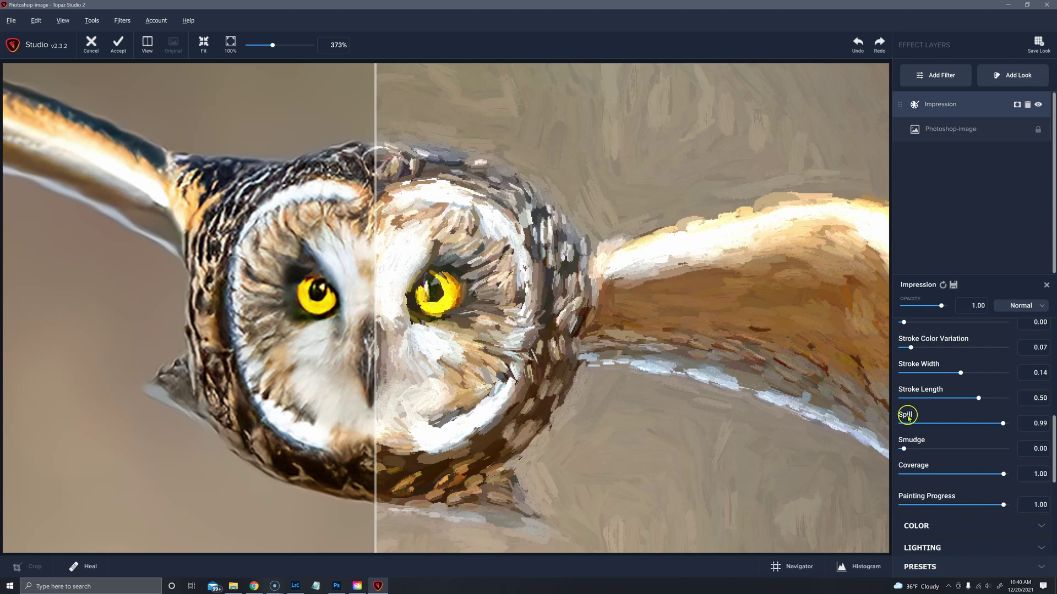
left_click_drag(955, 425, 969, 426)
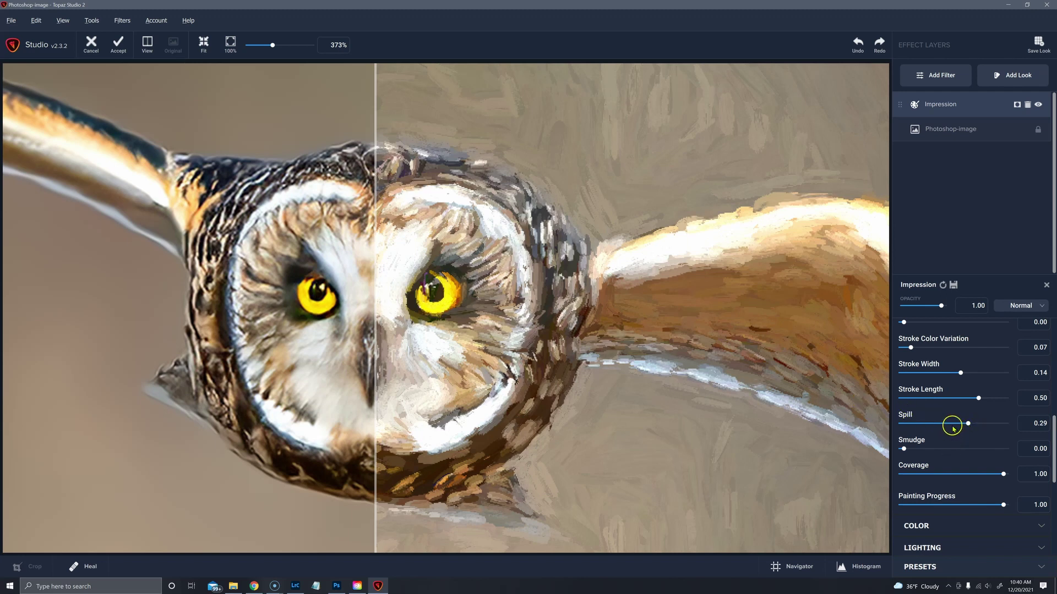
left_click(955, 424)
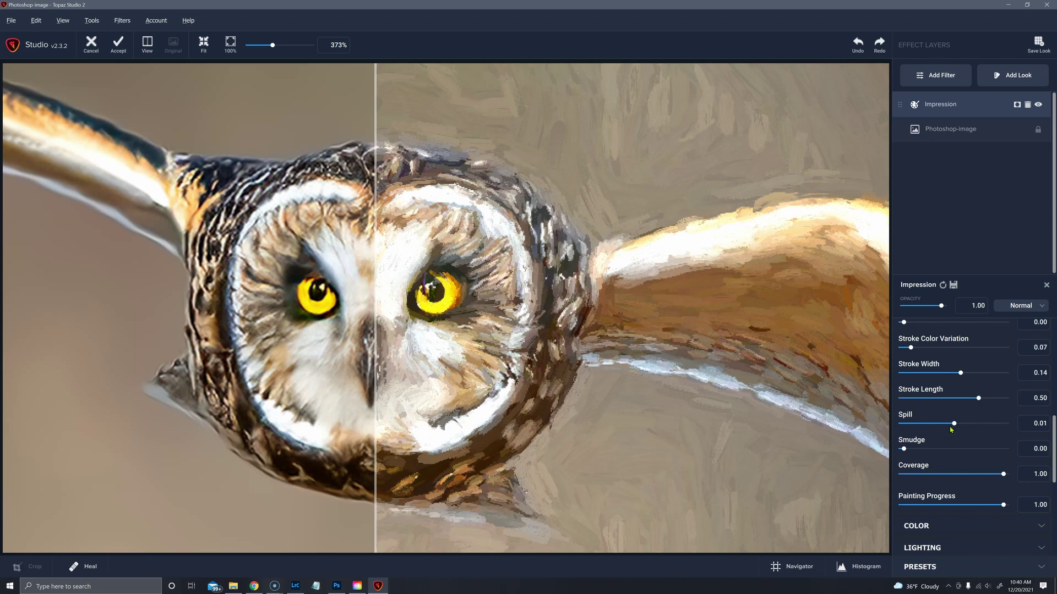
left_click(905, 449)
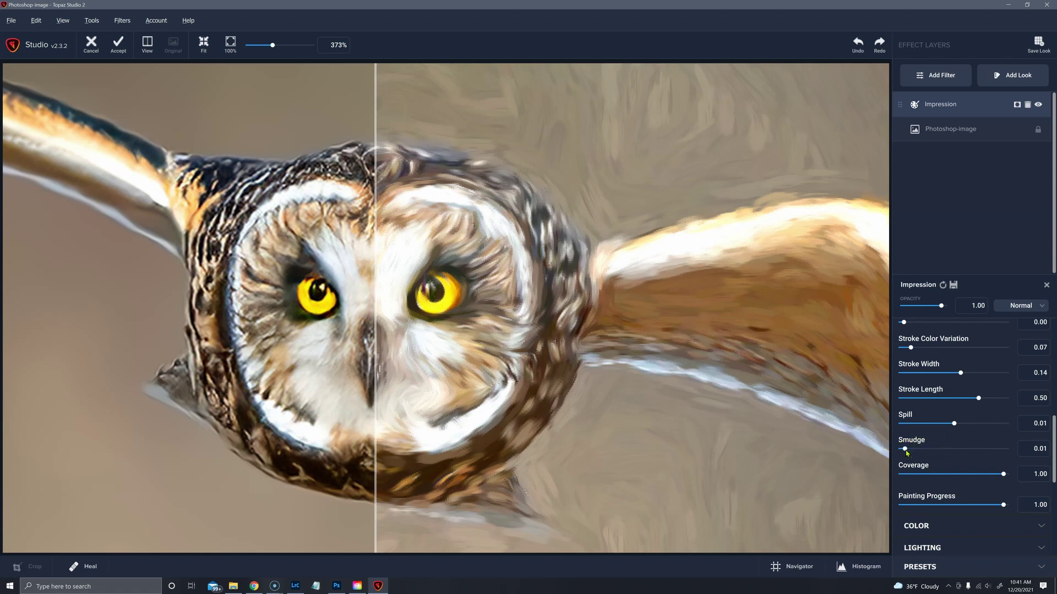
mouse_move(905, 450)
left_mouse_down()
mouse_move(1004, 456)
mouse_move(891, 455)
left_mouse_up()
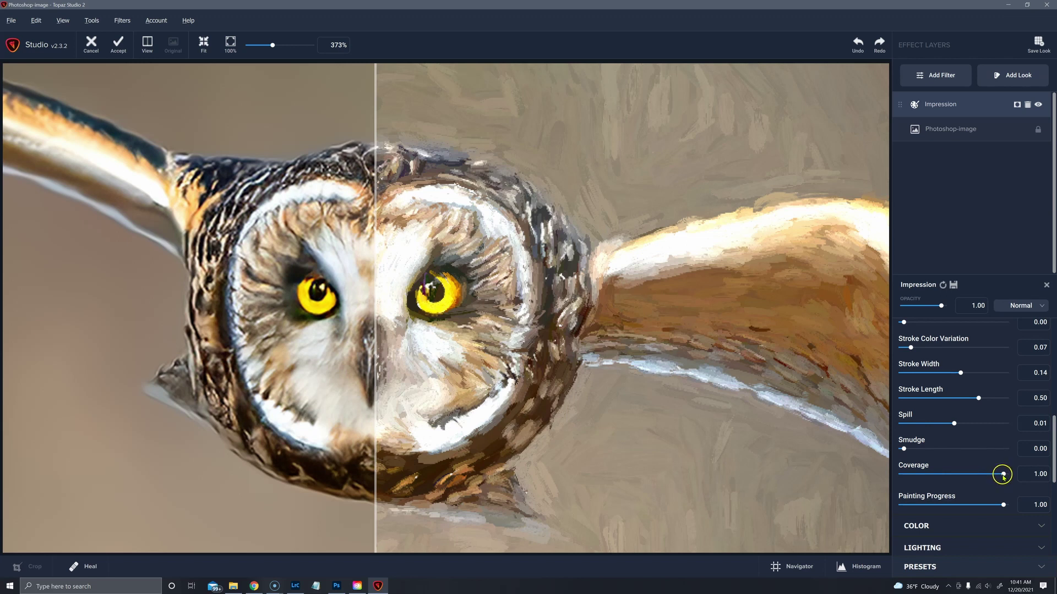
- Switch the preview from the split comparison to Single View with the whole owl image in view
scroll(584, 350, "down", 4)
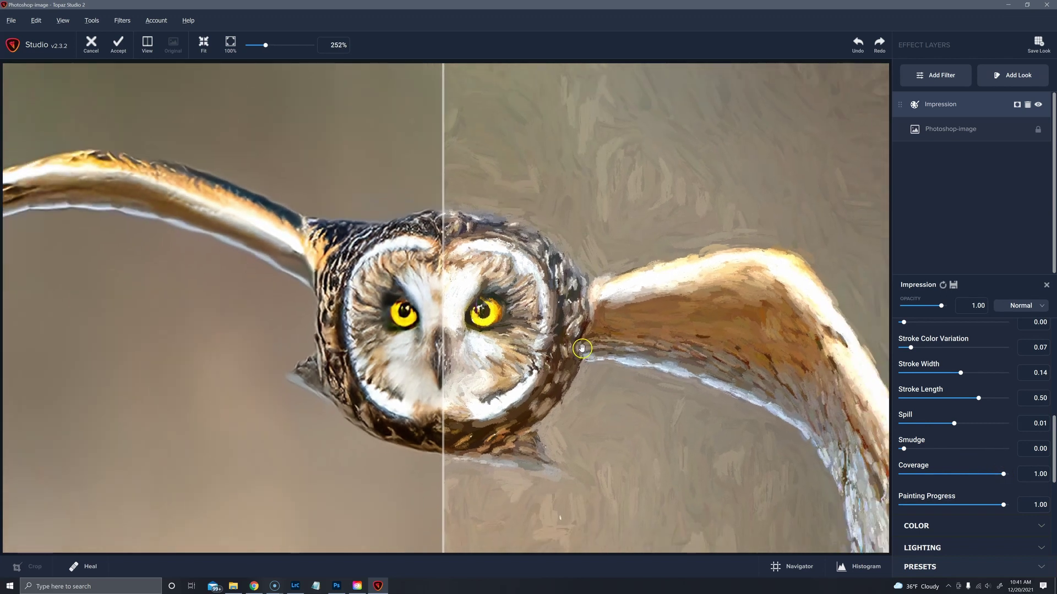
scroll(583, 348, "down", 6)
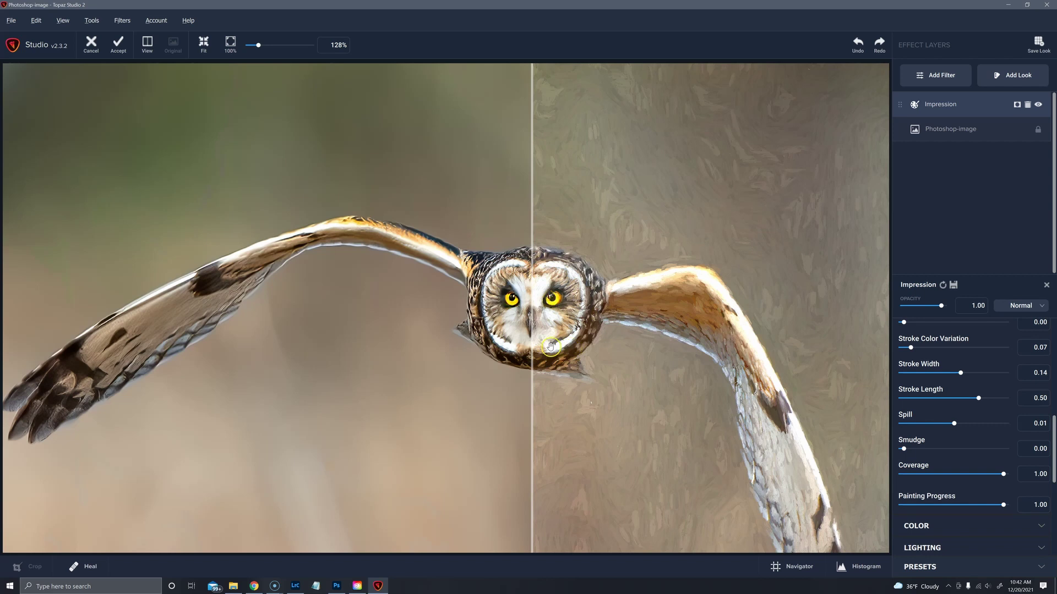
left_click(147, 45)
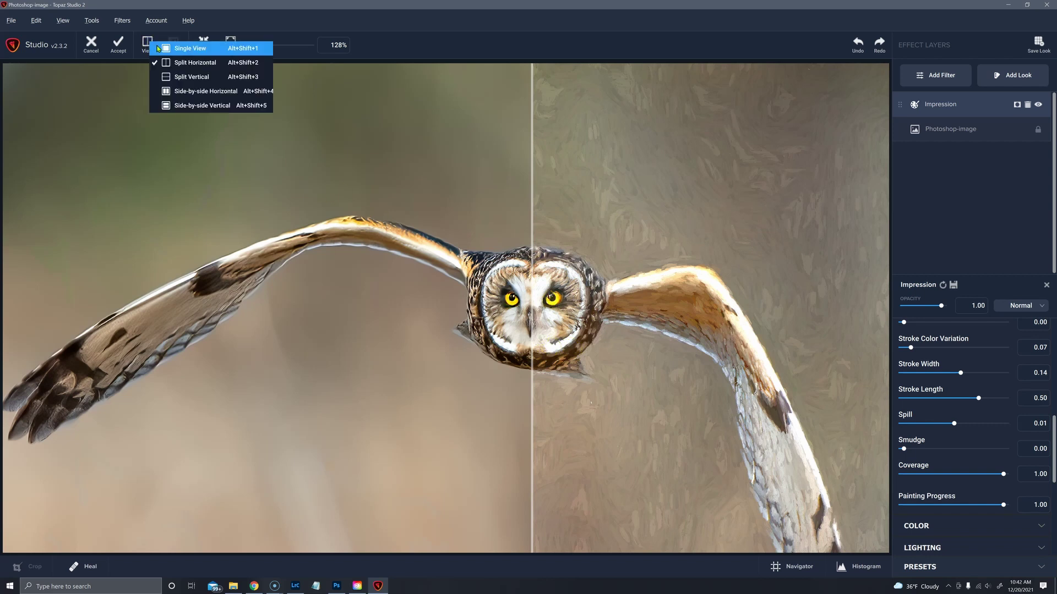
left_click(168, 45)
scroll(754, 289, "down", 2)
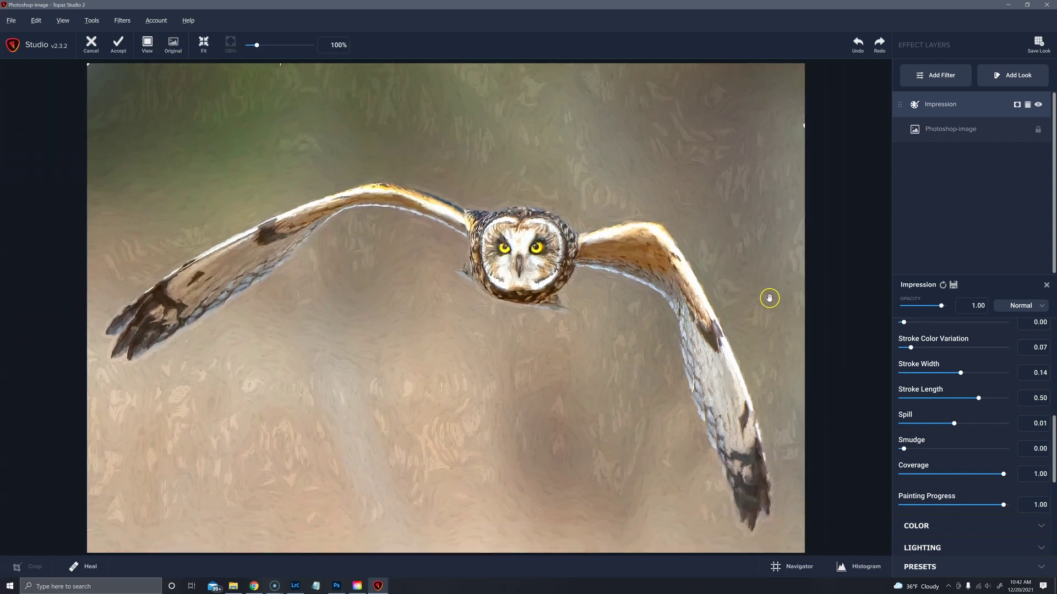
scroll(768, 298, "down", 2)
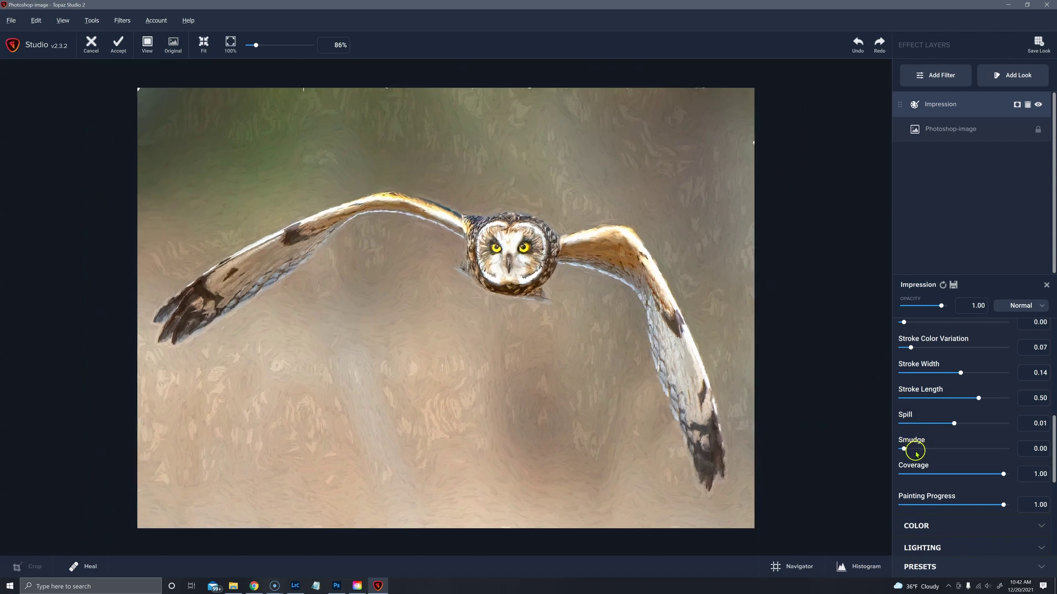
- Try a coverage of 0.13 with coverage transitions of 0.34 and 0.08, centering the coverage on the owl's head at X 0.16, Y 0.22
left_click(917, 474)
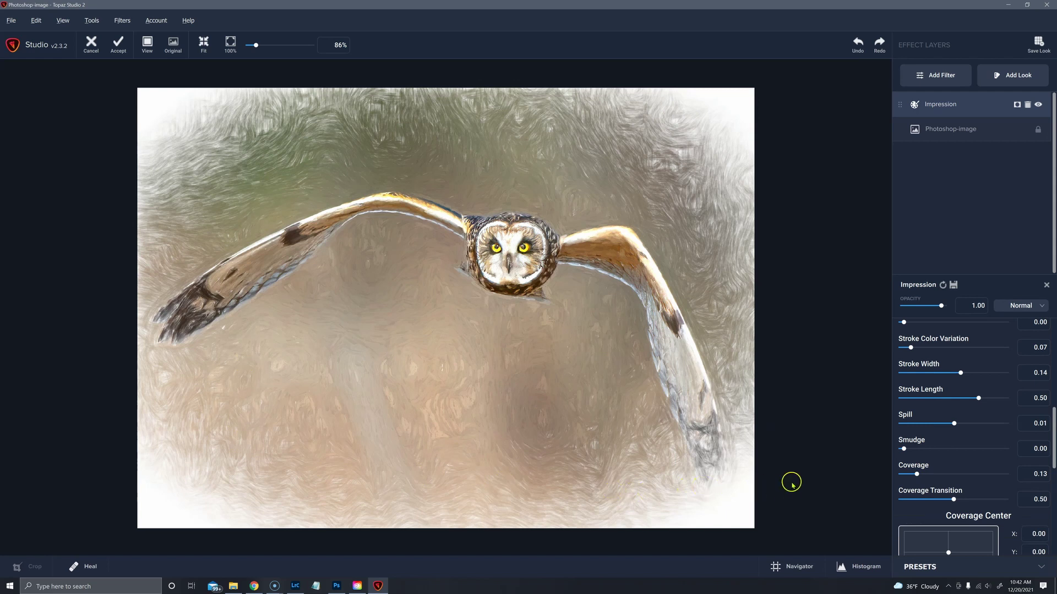
left_click(938, 502)
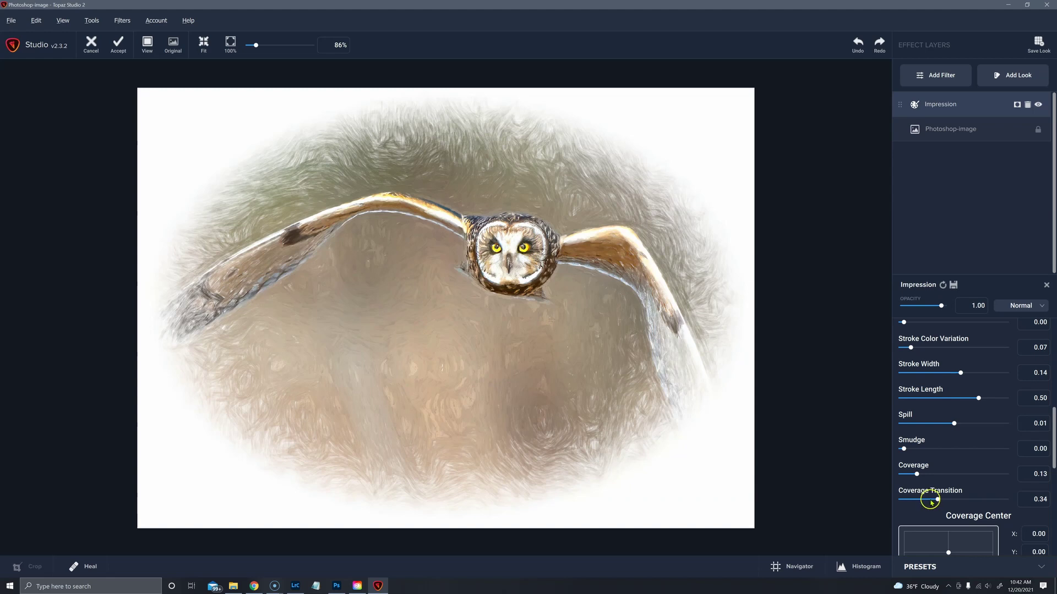
left_click_drag(932, 502, 913, 501)
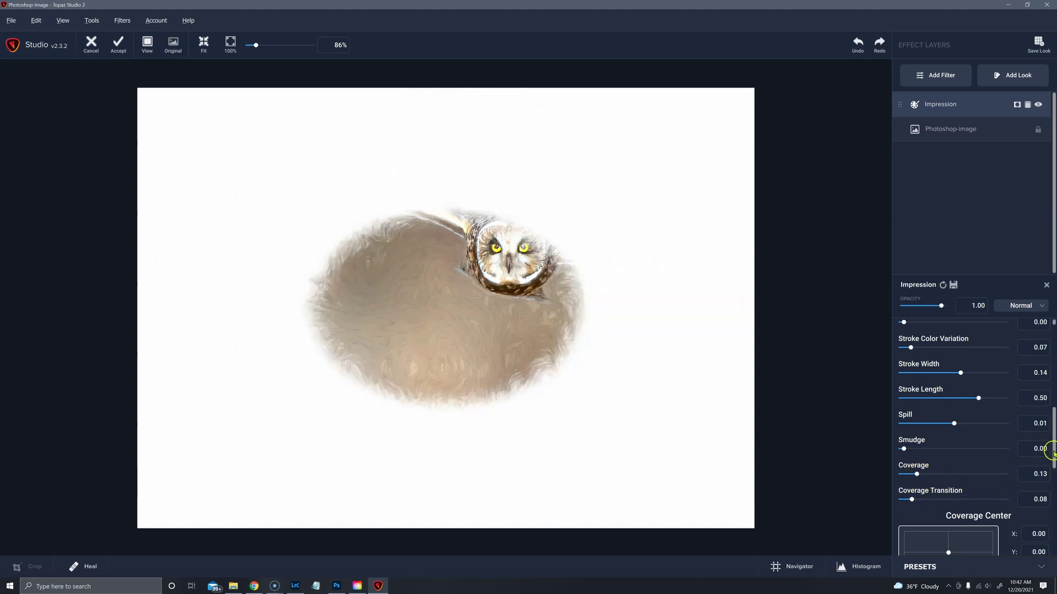
scroll(1045, 449, "down", 1)
mouse_move(971, 500)
left_mouse_down()
mouse_move(946, 497)
mouse_move(956, 496)
left_mouse_up()
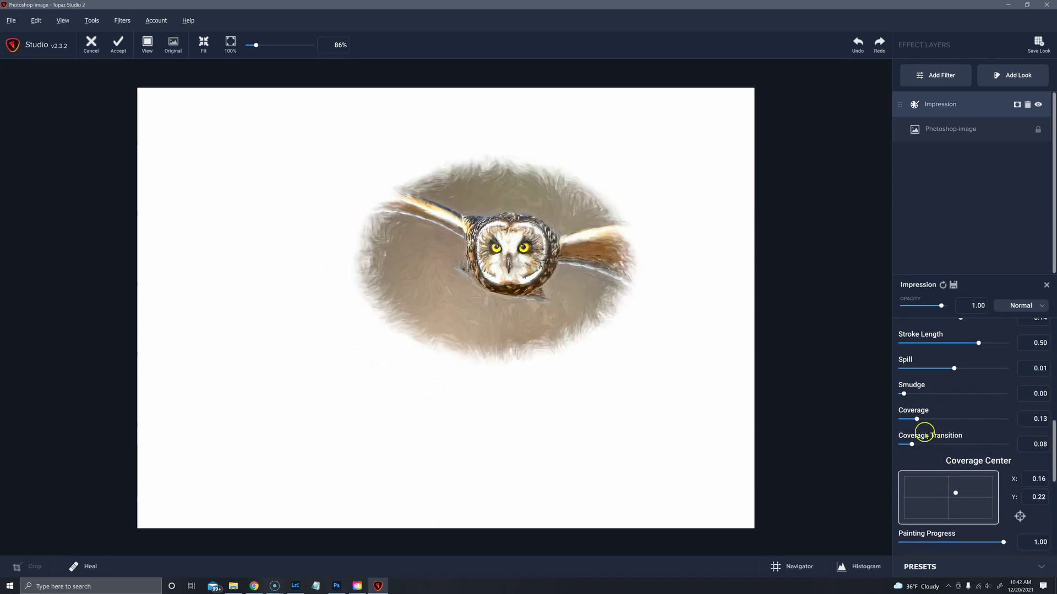
- Try coverage transition values of 0.45, 0.84, 0.74 and 0.70 around the owl
left_click_drag(911, 444, 948, 445)
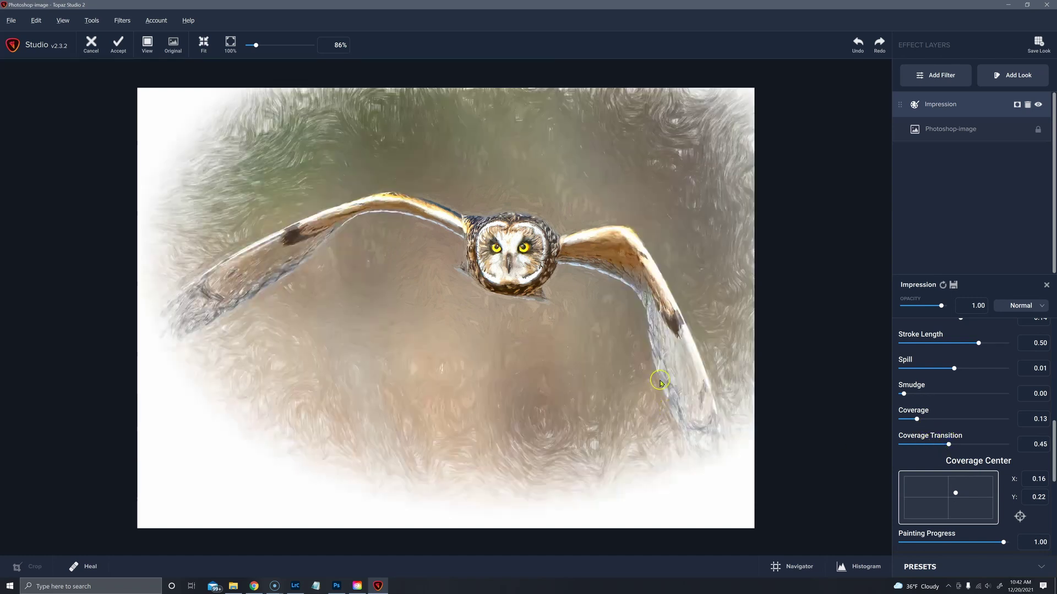
left_click(988, 445)
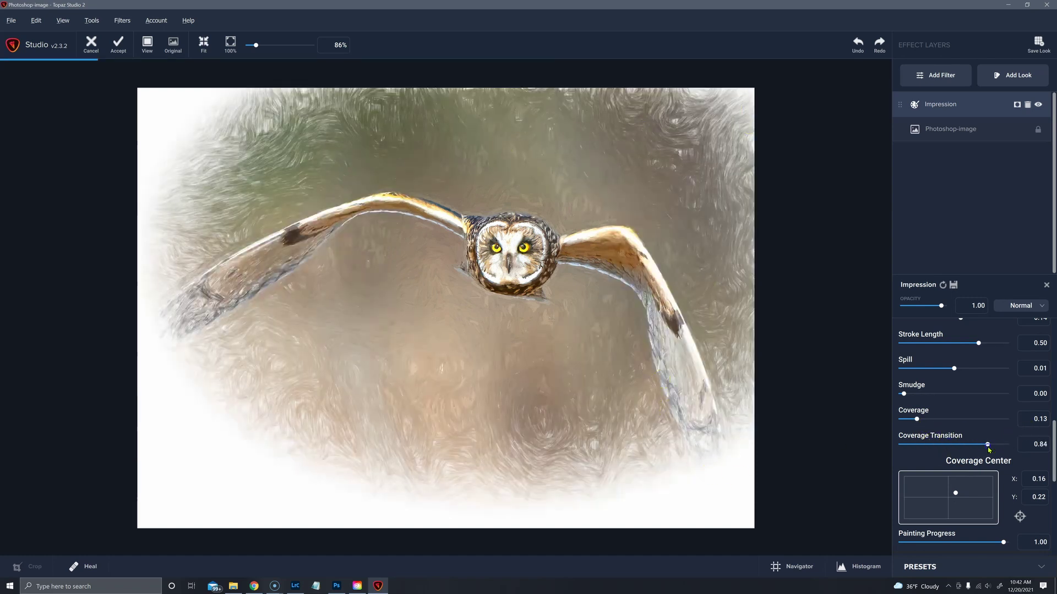
left_click(979, 451)
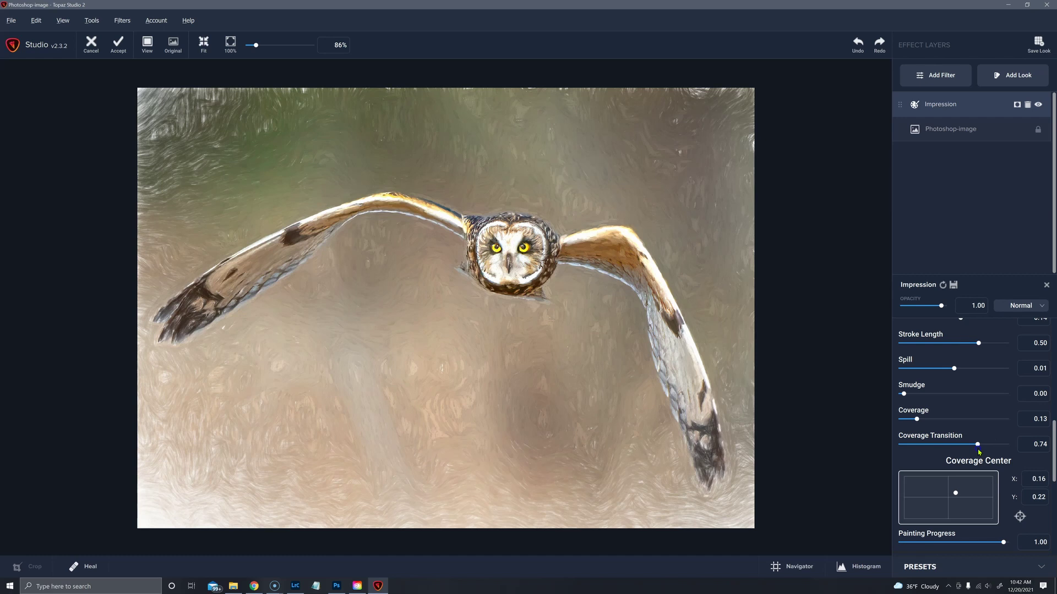
left_click_drag(979, 451, 974, 452)
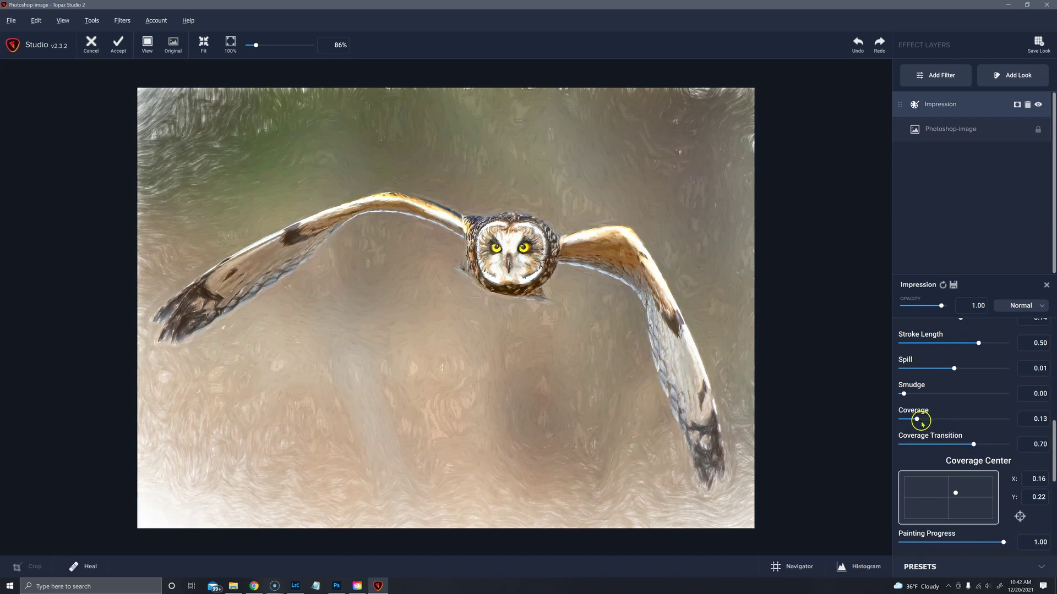
- Try a coverage of 0.31 with a transition of 0.58, and restore the coverage to 1.00
left_click_drag(923, 424, 961, 444)
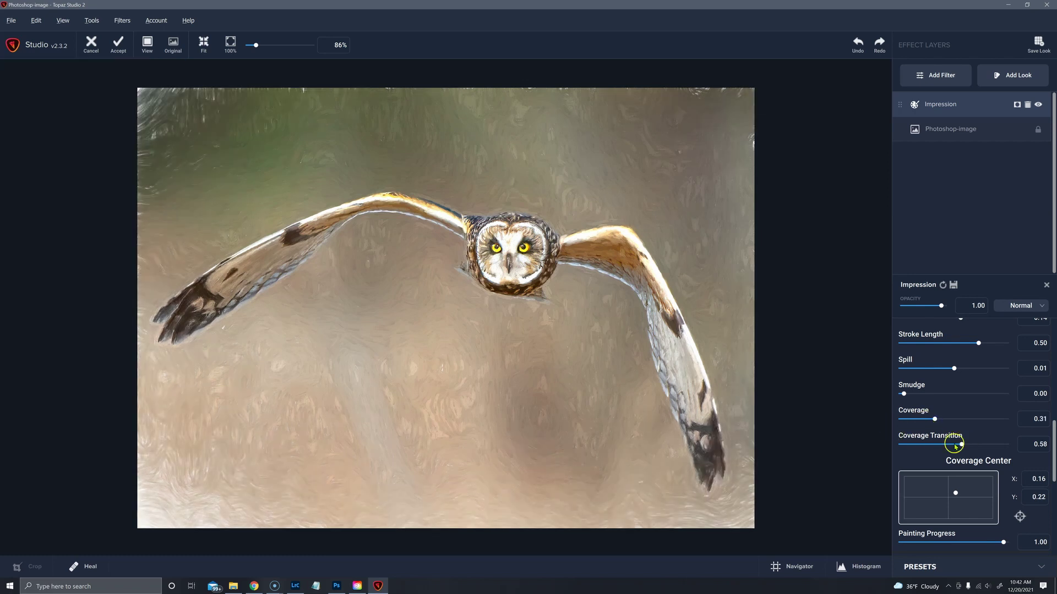
scroll(995, 454, "down", 2)
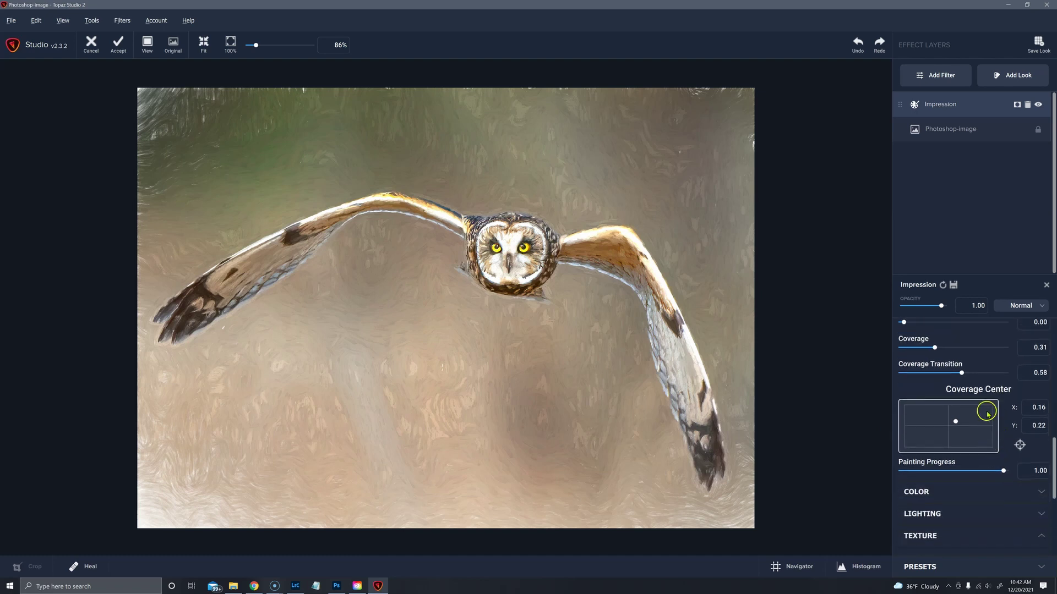
left_click(1004, 375)
left_click(1003, 347)
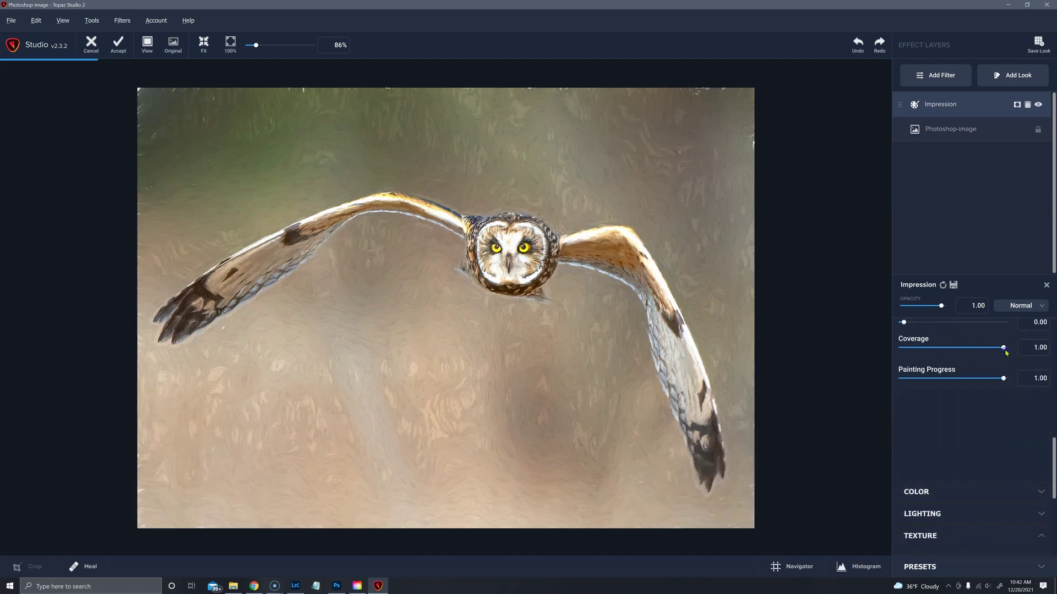
- Shift the green hue slightly into the negative range in the Impression color settings, and return to the overall color adjustments
left_click(967, 400)
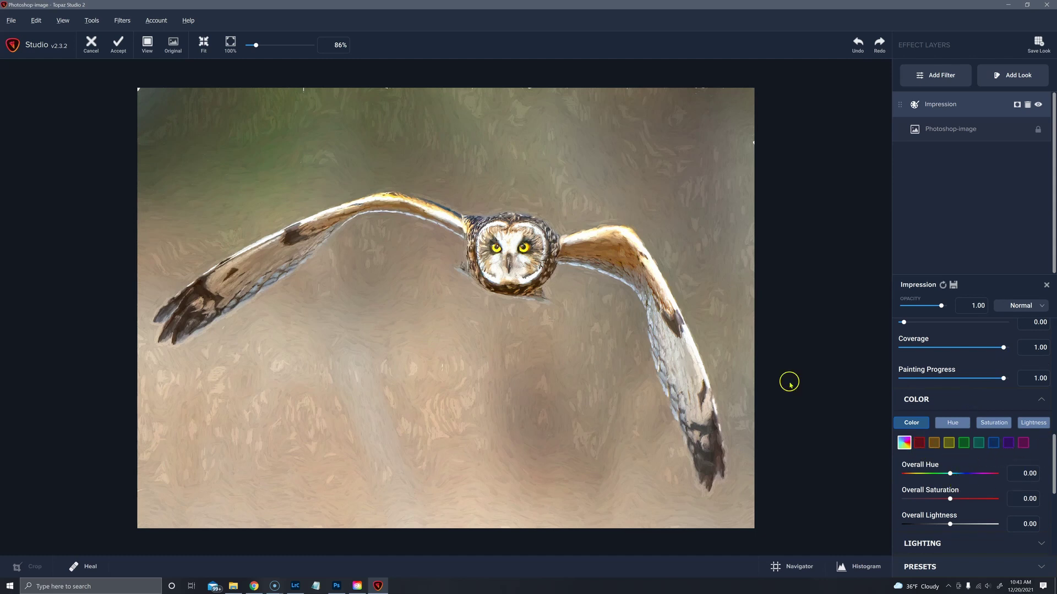
left_click(962, 444)
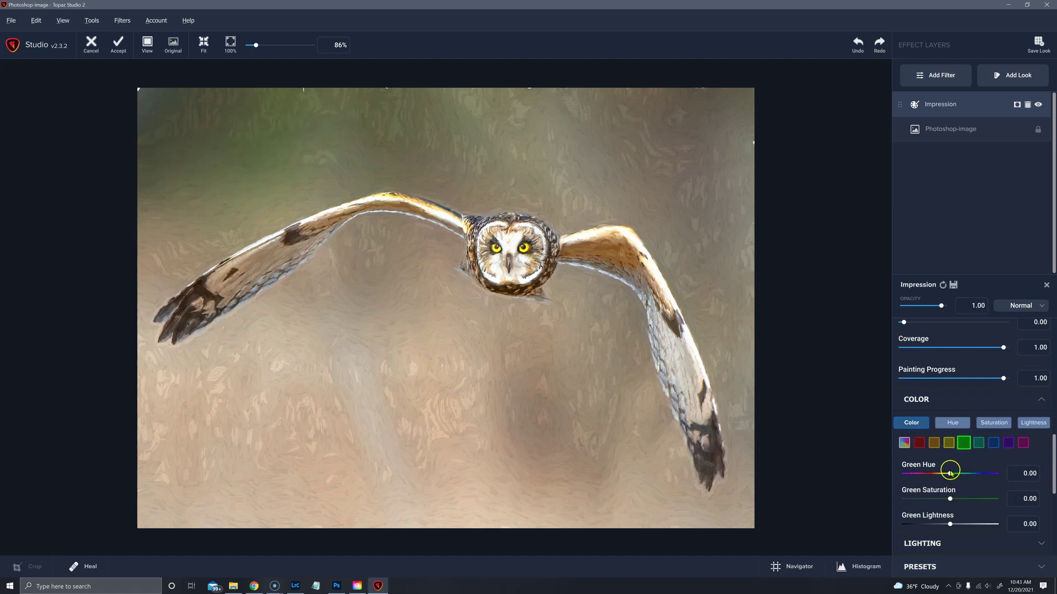
left_click_drag(950, 474, 939, 474)
left_click(908, 444)
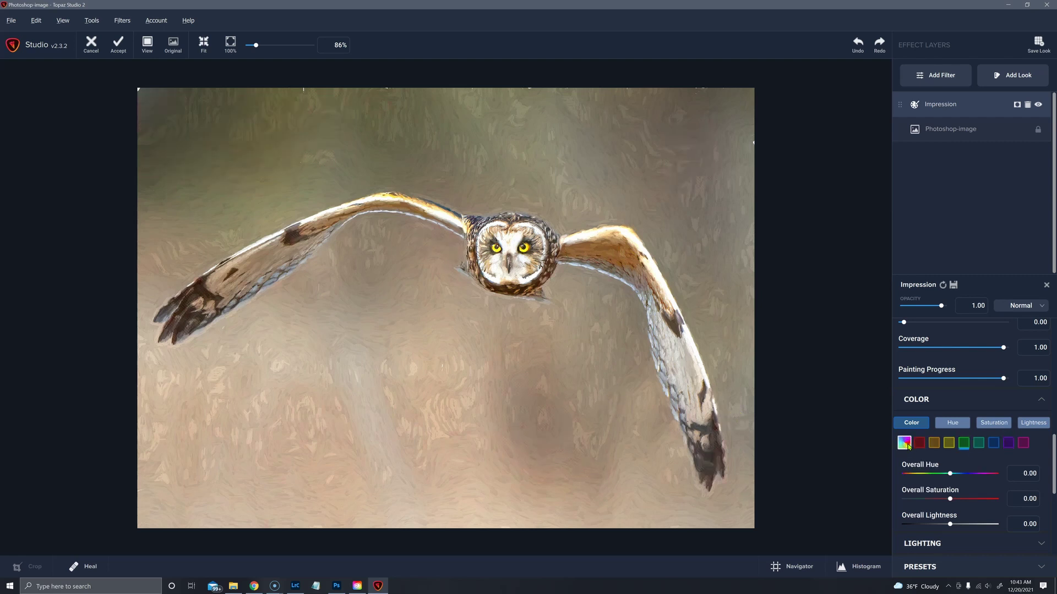
- Try a slight shift of the overall hue in the Impression color settings and reset it to 0.00
left_click_drag(950, 474, 956, 476)
double_click(935, 467)
- Try lighting contrast values of 0.68 and -0.42 with a shadow of -0.40, and reset contrast and shadow to 0.00
scroll(1052, 455, "down", 3)
left_click(1040, 433)
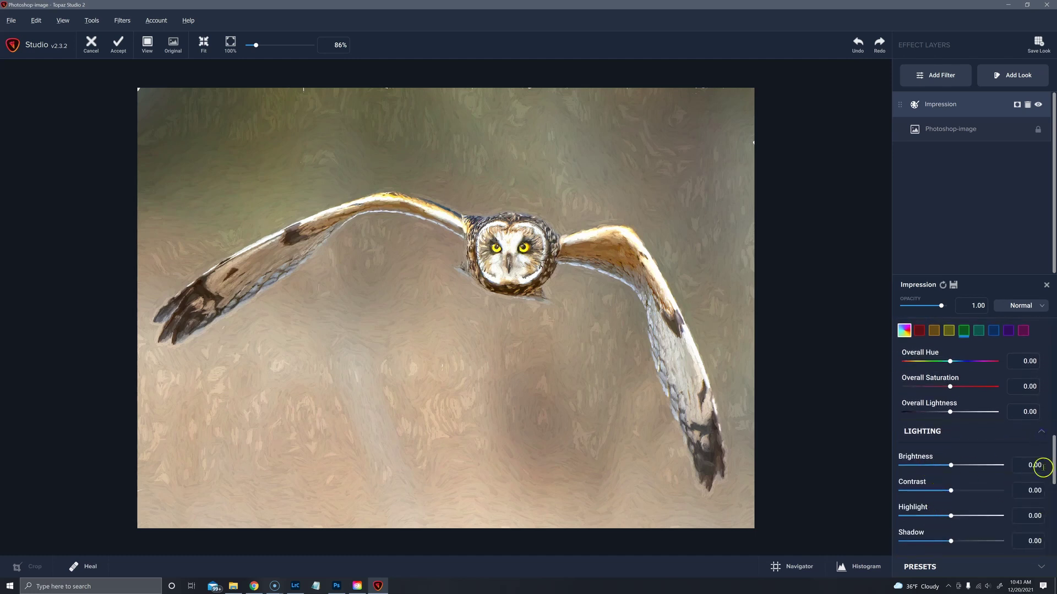
left_click_drag(1053, 465, 1053, 477)
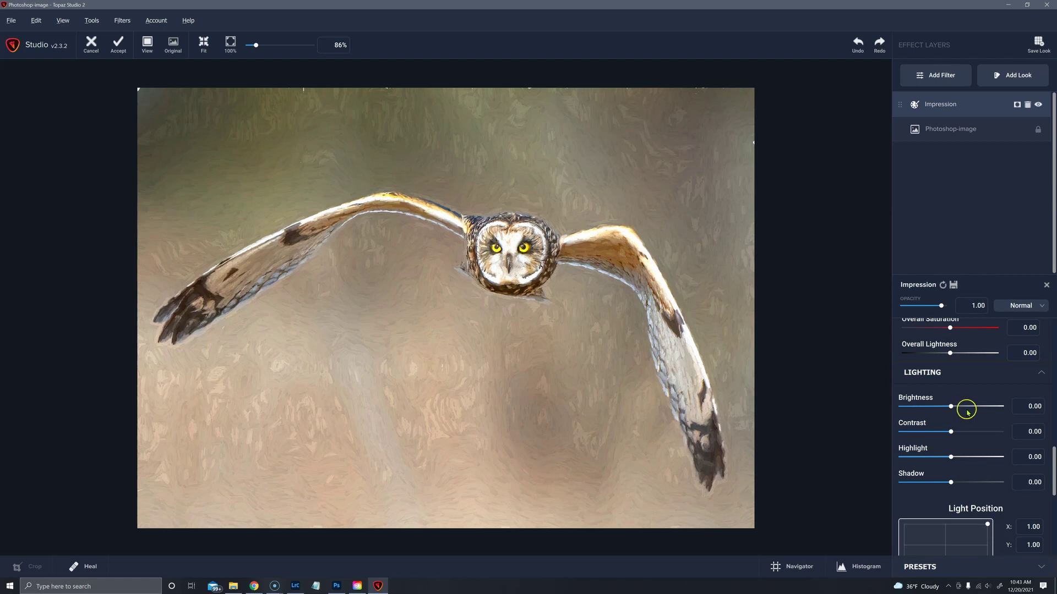
left_click(983, 432)
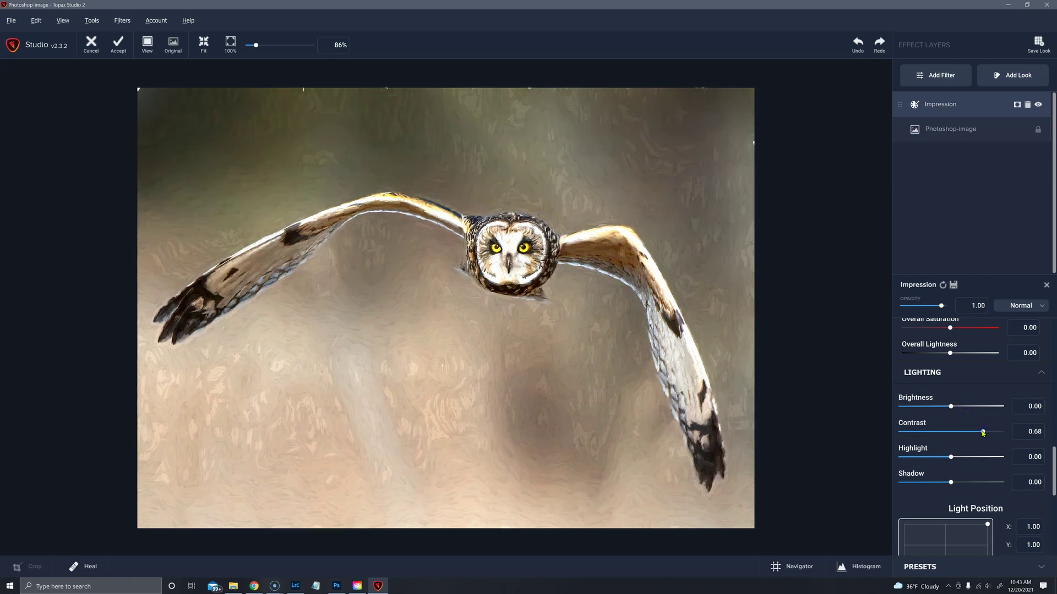
left_click(932, 484)
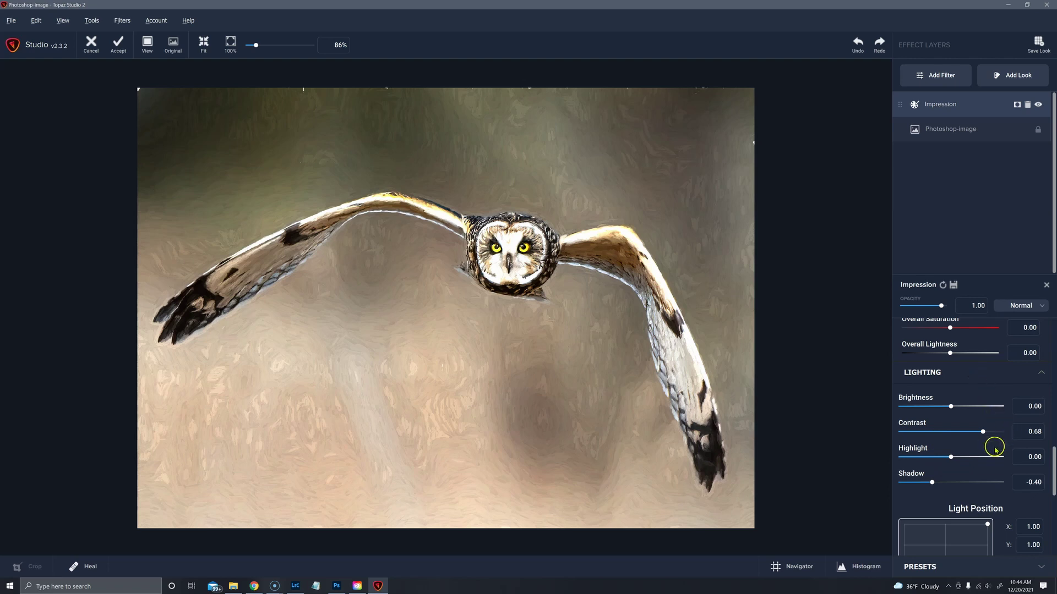
left_click(960, 432)
left_click(931, 432)
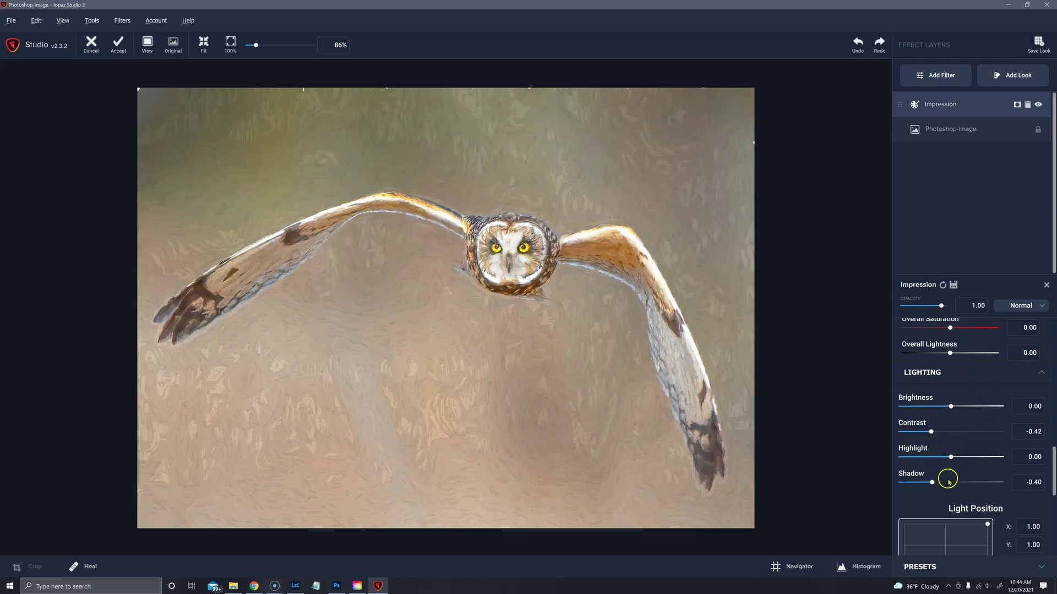
double_click(914, 425)
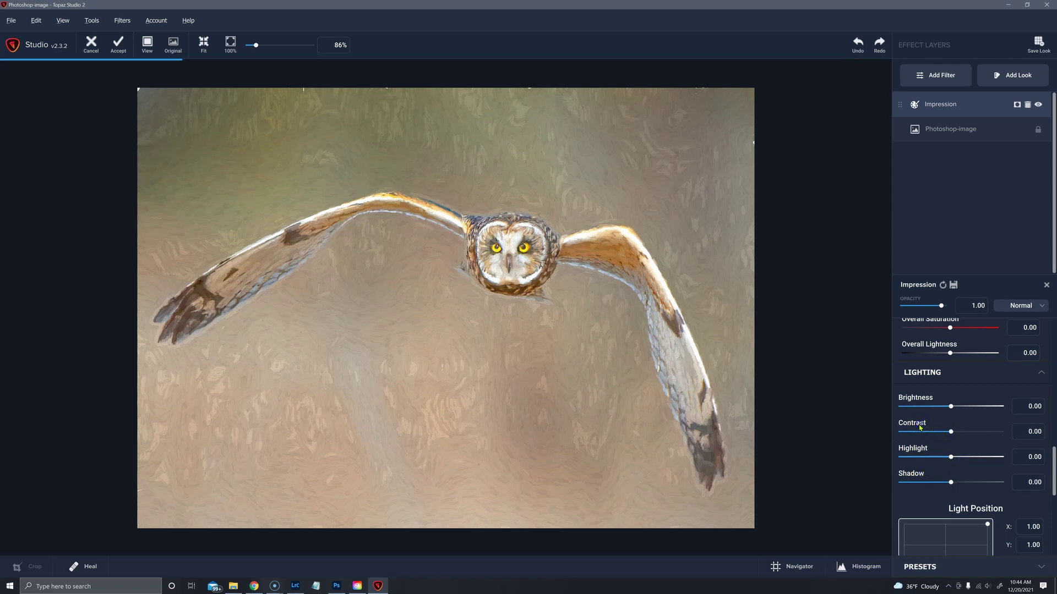
- Try a contrast of -0.23, highlight of -0.37 and shadow of 0.27, and reset all three lighting values to 0.00
left_click(939, 432)
left_click(957, 456)
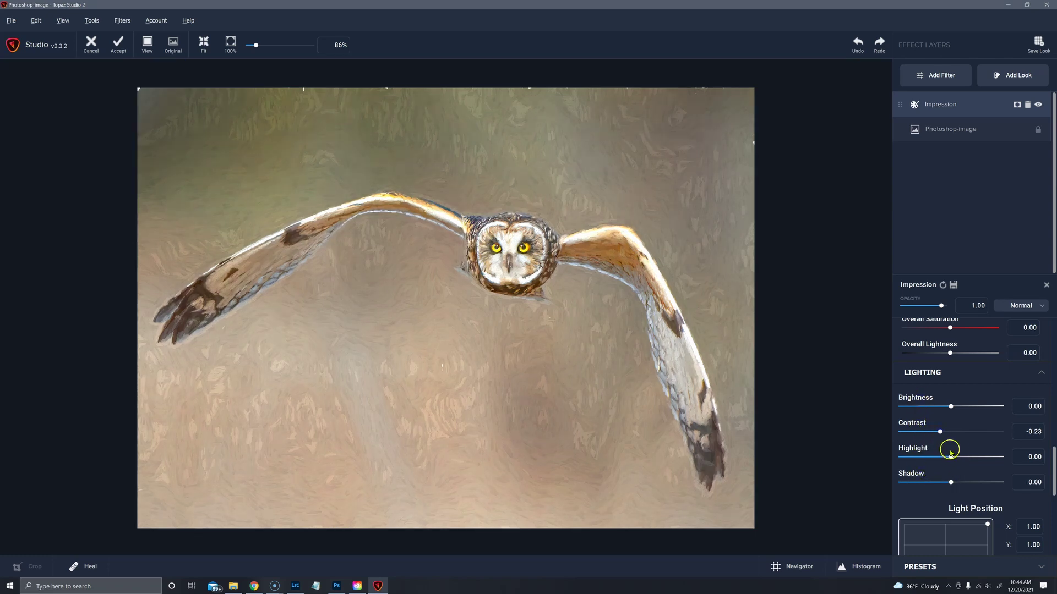
left_click(952, 480)
left_click_drag(951, 482, 935, 458)
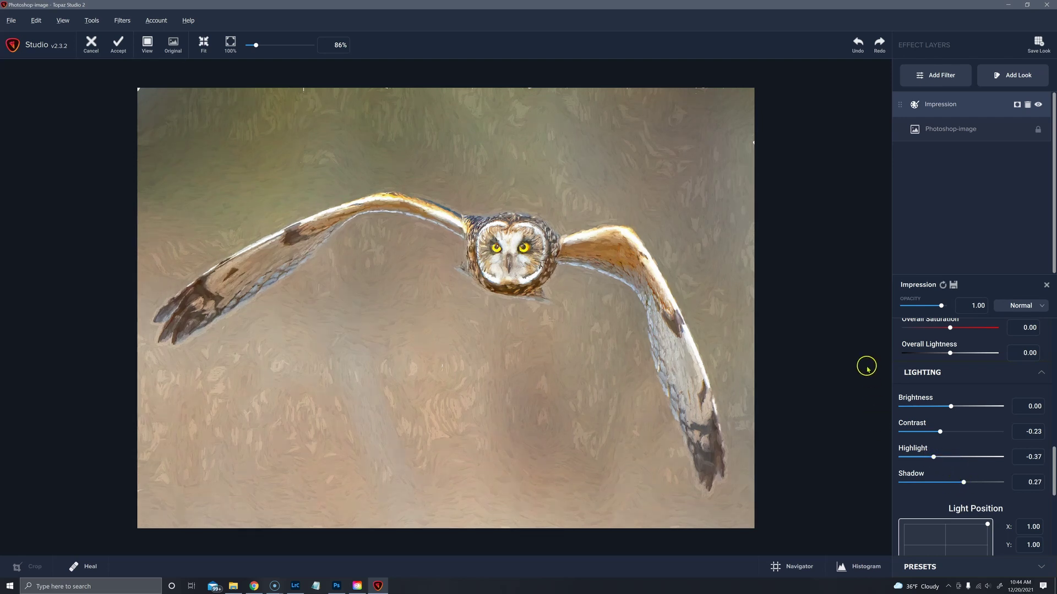
left_click(230, 45)
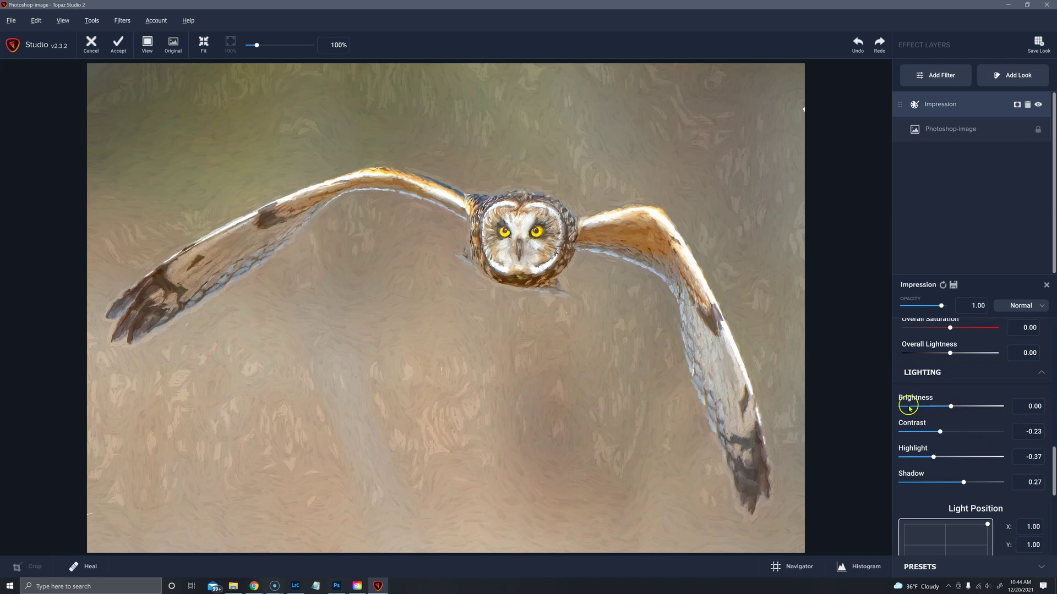
double_click(922, 424)
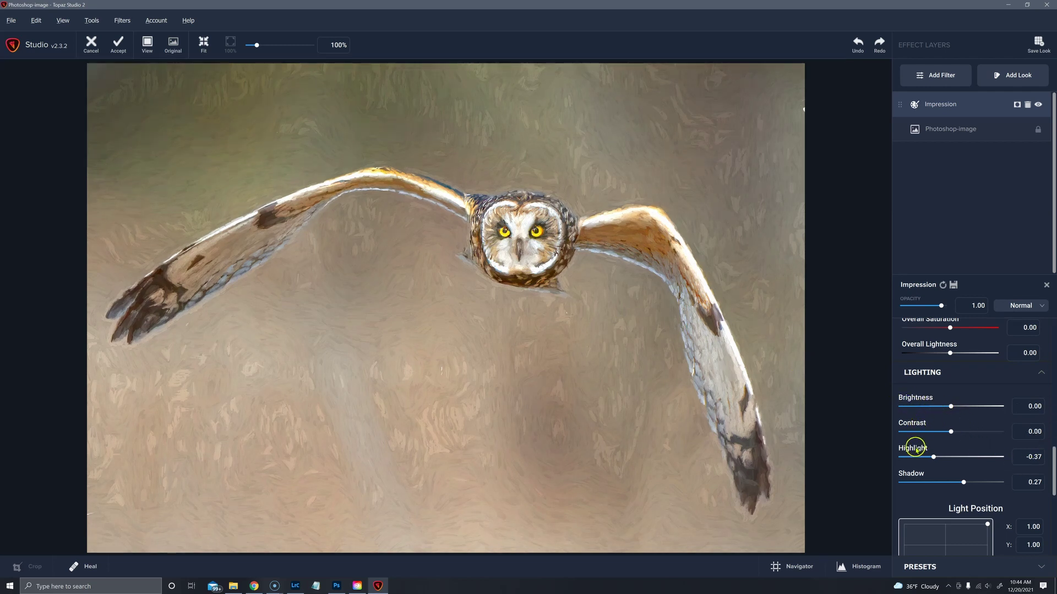
double_click(914, 449)
double_click(916, 474)
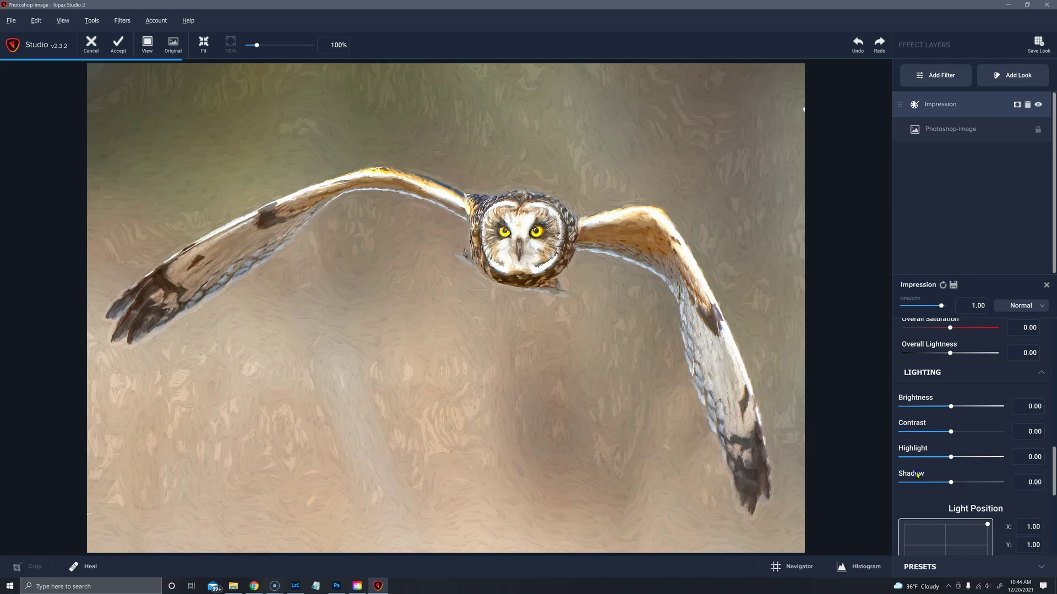
- Set the light position to about X -0.26, Y 0.87 and the vignette to 0.54
left_click_drag(1052, 456, 1052, 484)
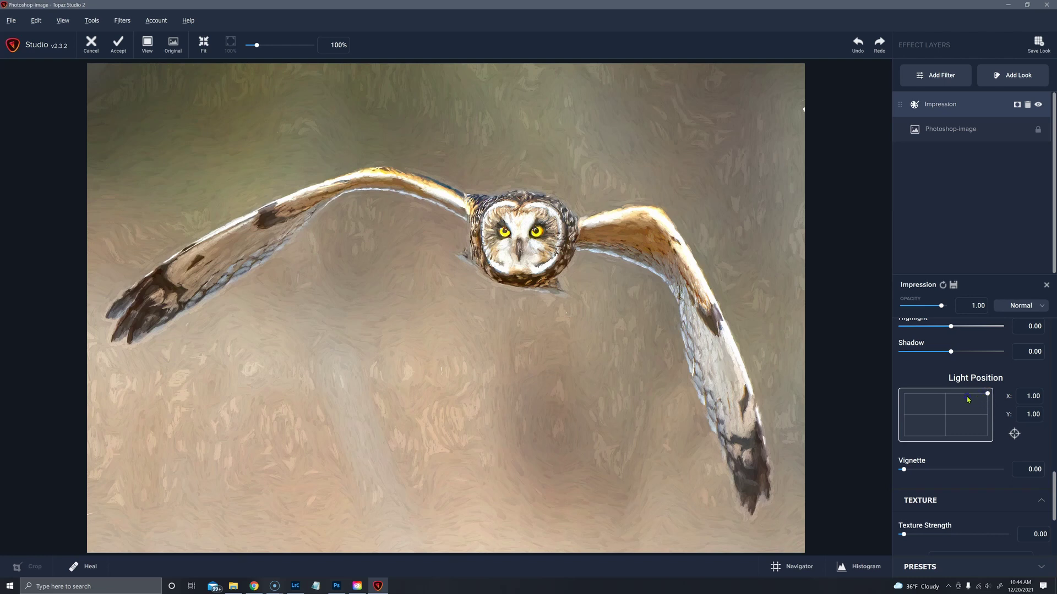
left_click(986, 397)
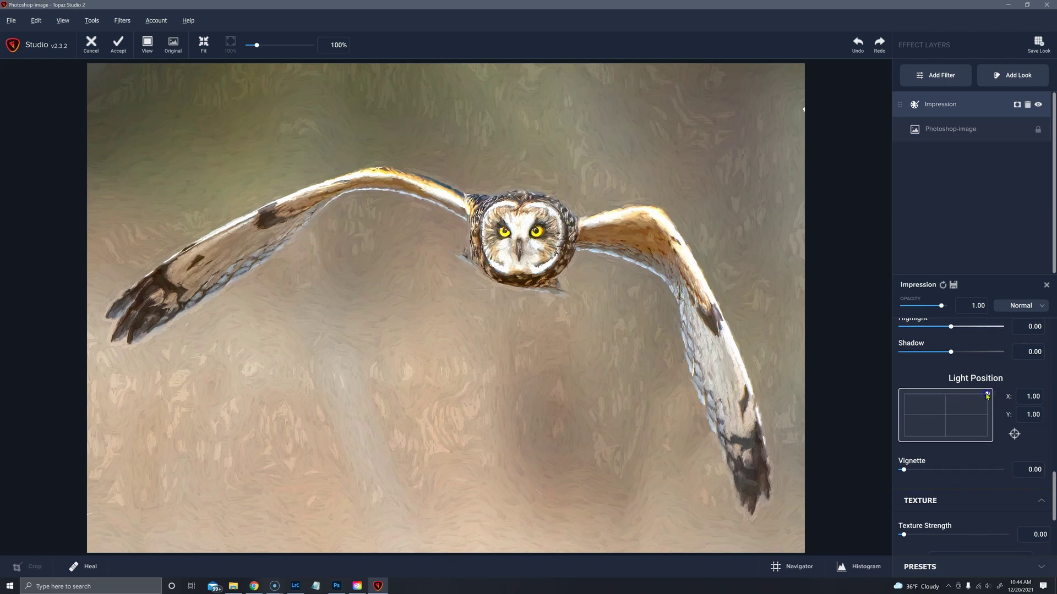
left_click_drag(952, 397, 945, 398)
left_click_drag(937, 469, 952, 470)
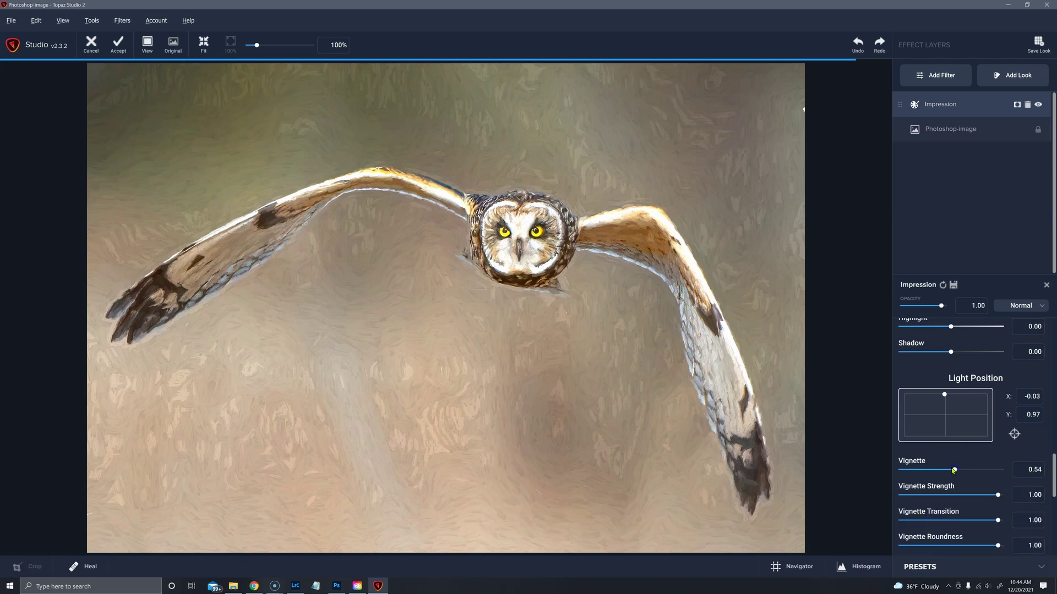
mouse_move(944, 395)
left_mouse_down()
mouse_move(948, 410)
mouse_move(935, 397)
left_mouse_up()
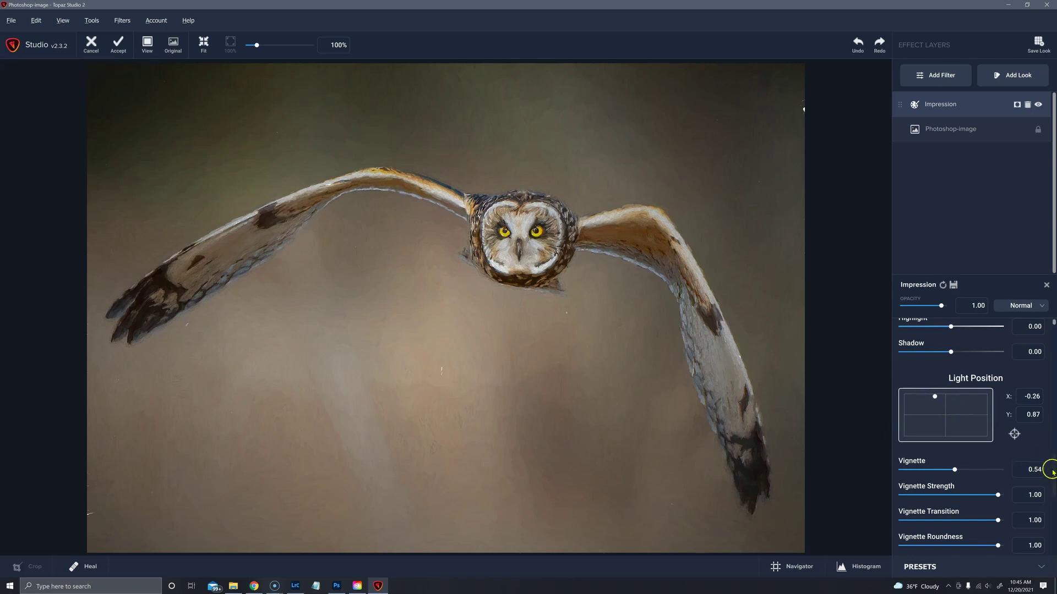
- Center the vignette at about X 0.05, Y 0.28, and try a lower vignette strength before restoring it to 1.00
scroll(1052, 472, "down", 3)
left_click_drag(947, 486, 948, 479)
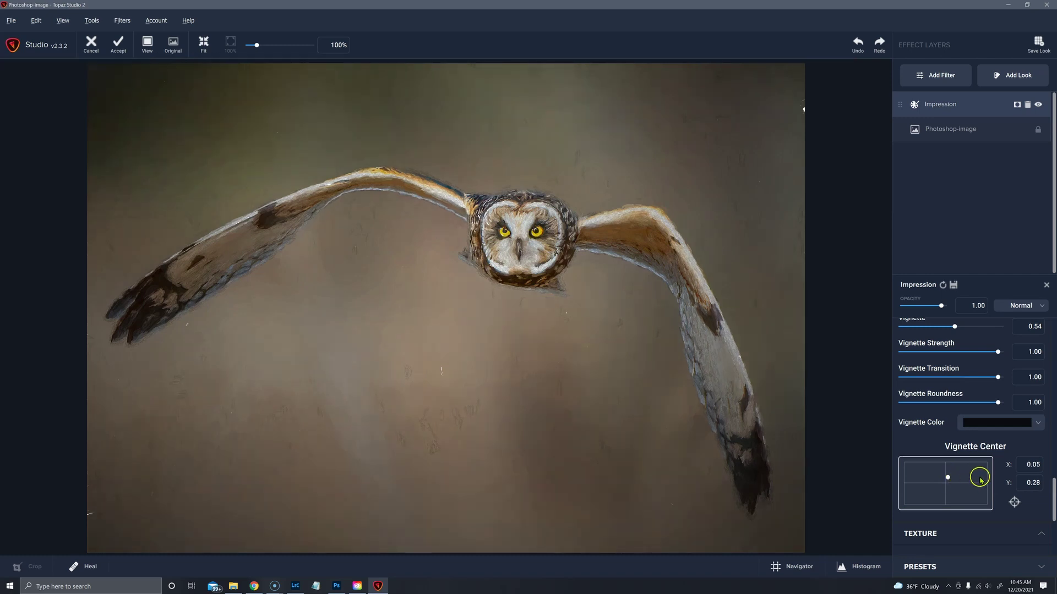
left_click(961, 352)
double_click(961, 352)
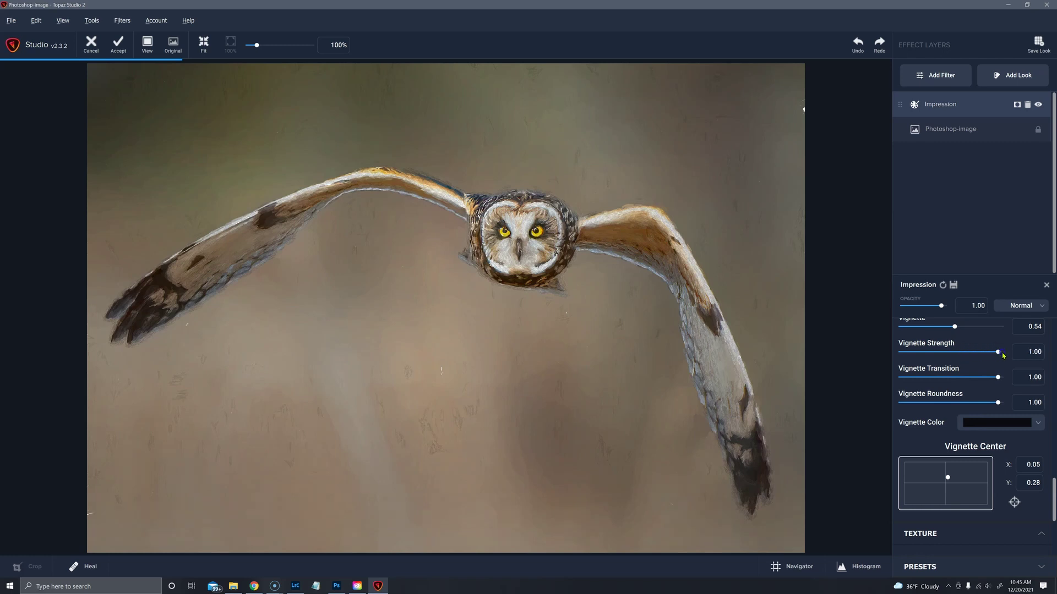
- Try a hard-edged vignette with a transition of 0.00, set its amount to 0.67, and center it at X 0.14, Y 0.21
left_click(903, 377)
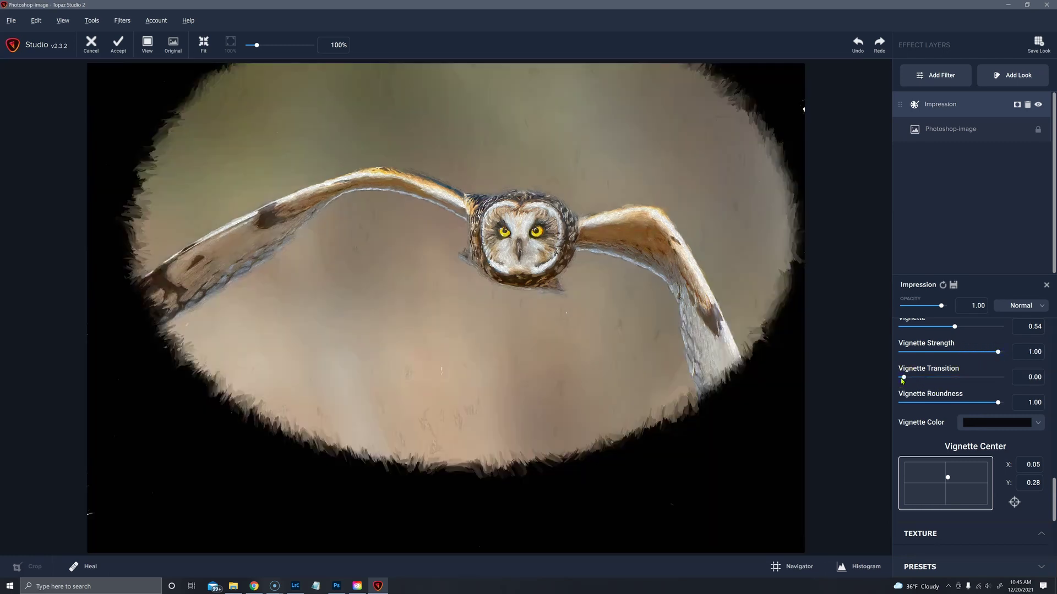
left_click_drag(955, 327, 968, 331)
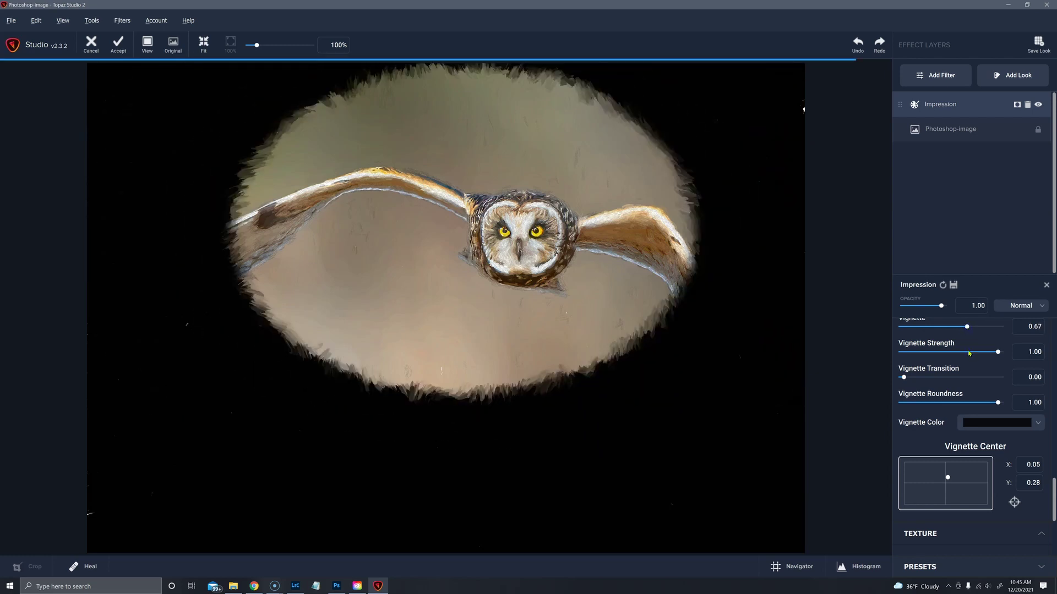
left_click_drag(956, 480, 951, 480)
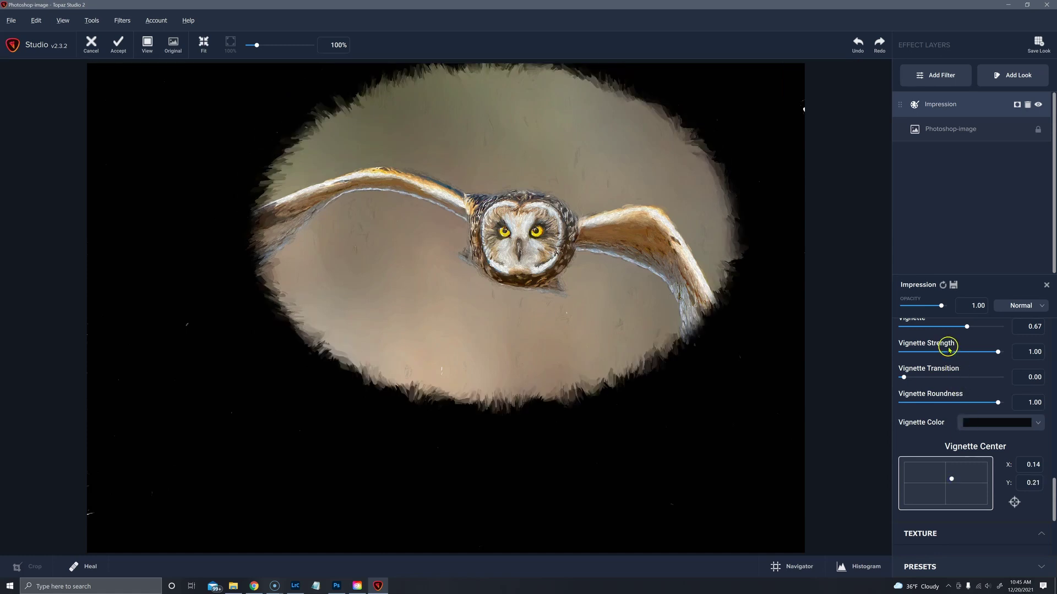
- Soften the vignette with a transition of 0.80 and a strength of 0.34
left_click(980, 378)
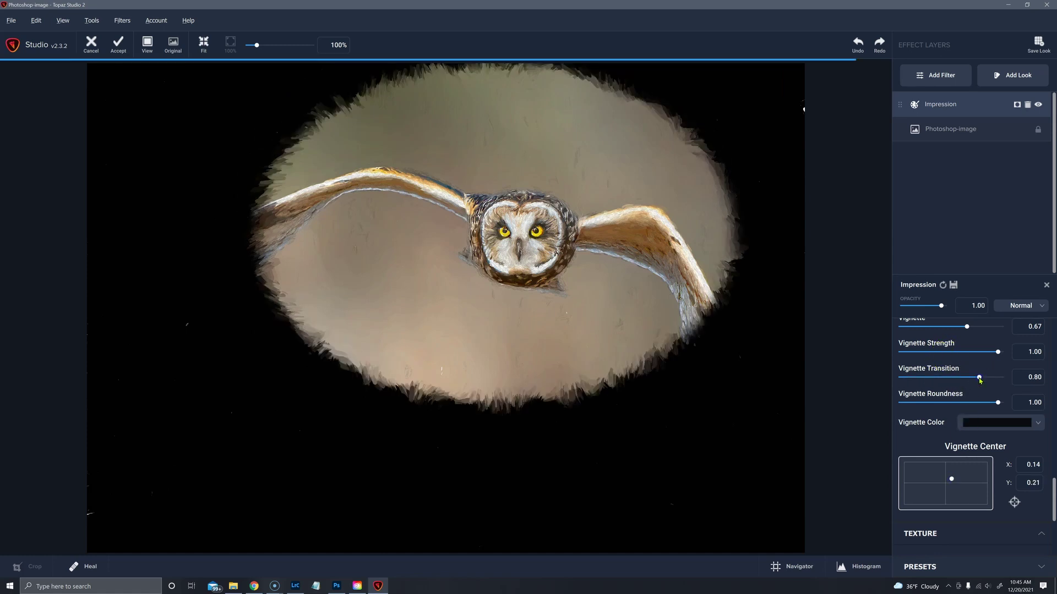
left_click(953, 352)
left_click_drag(953, 354, 936, 355)
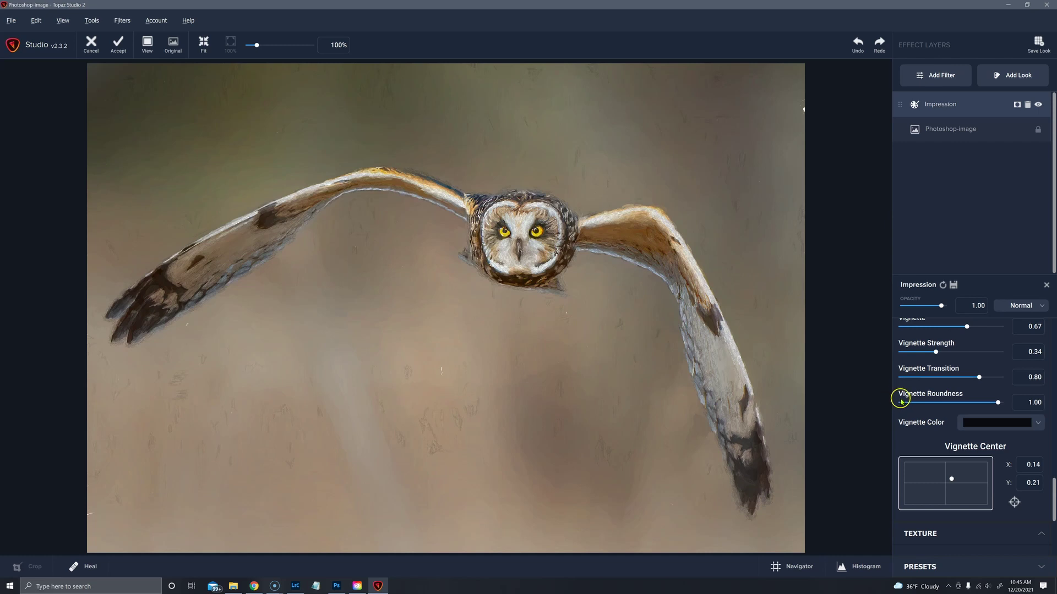
left_click(284, 48)
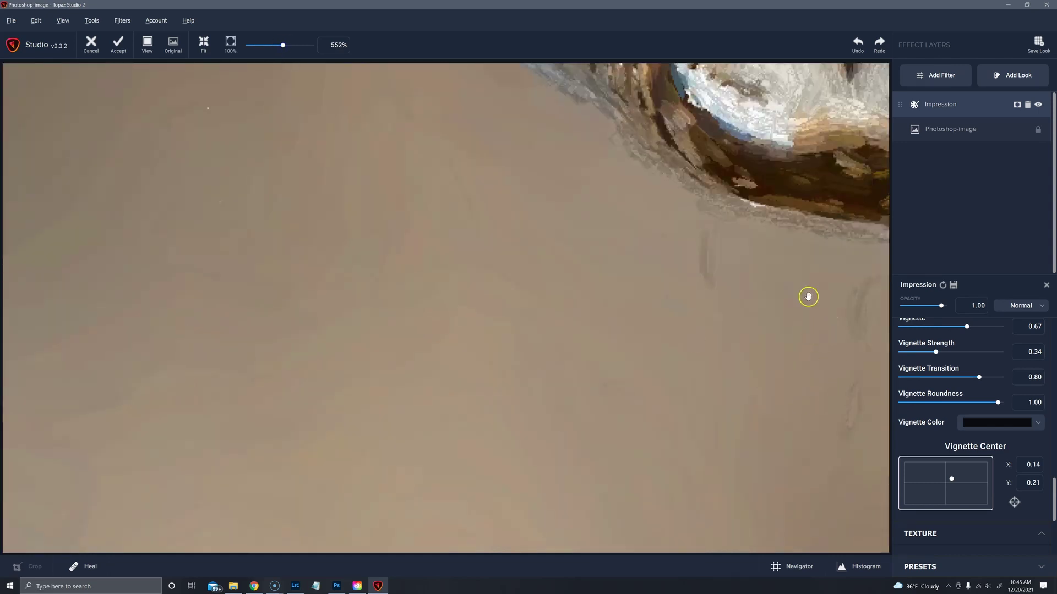
left_click_drag(807, 297, 556, 544)
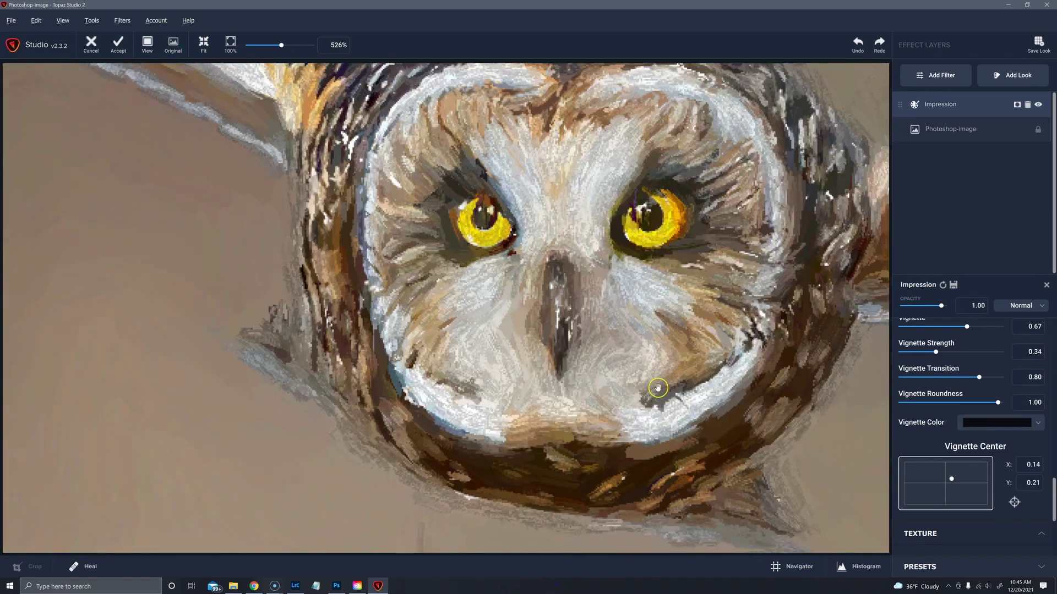
scroll(655, 384, "down", 5)
scroll(654, 385, "down", 5)
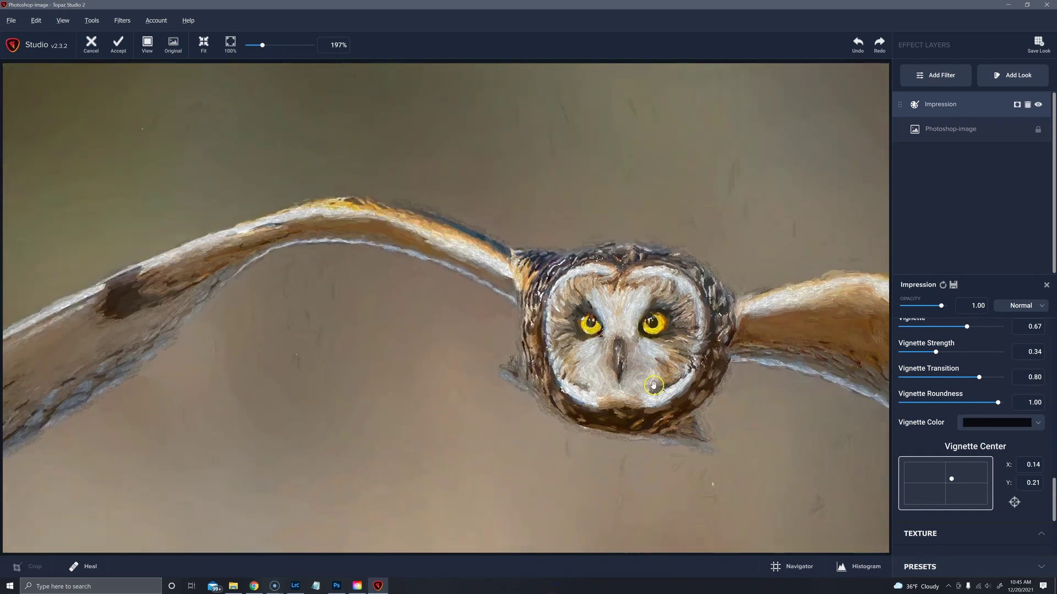
scroll(647, 385, "down", 1)
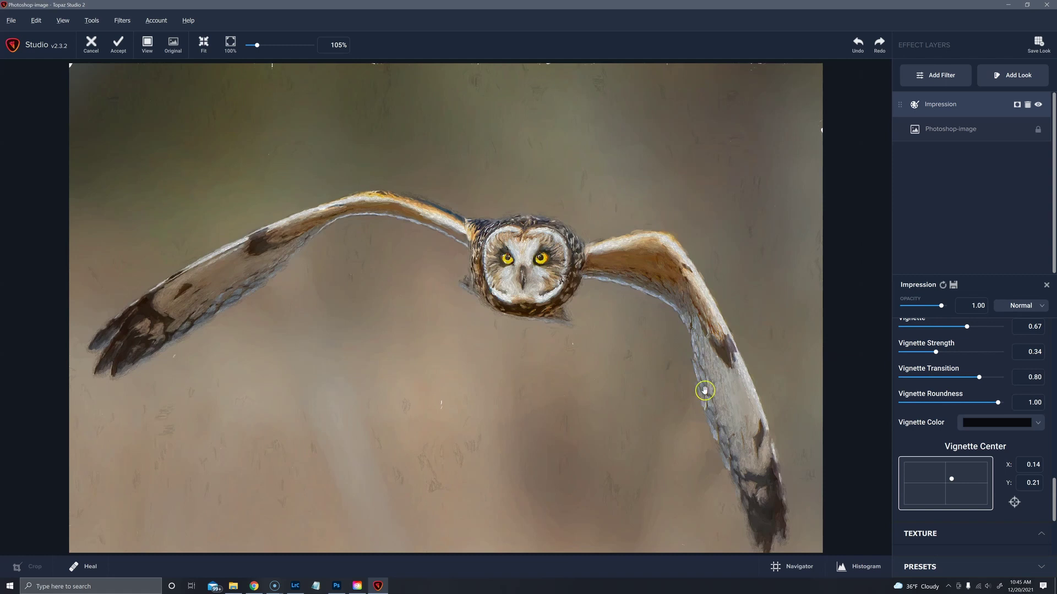
- Choose the light gray woven texture in the Impression texture settings
left_click(1042, 534)
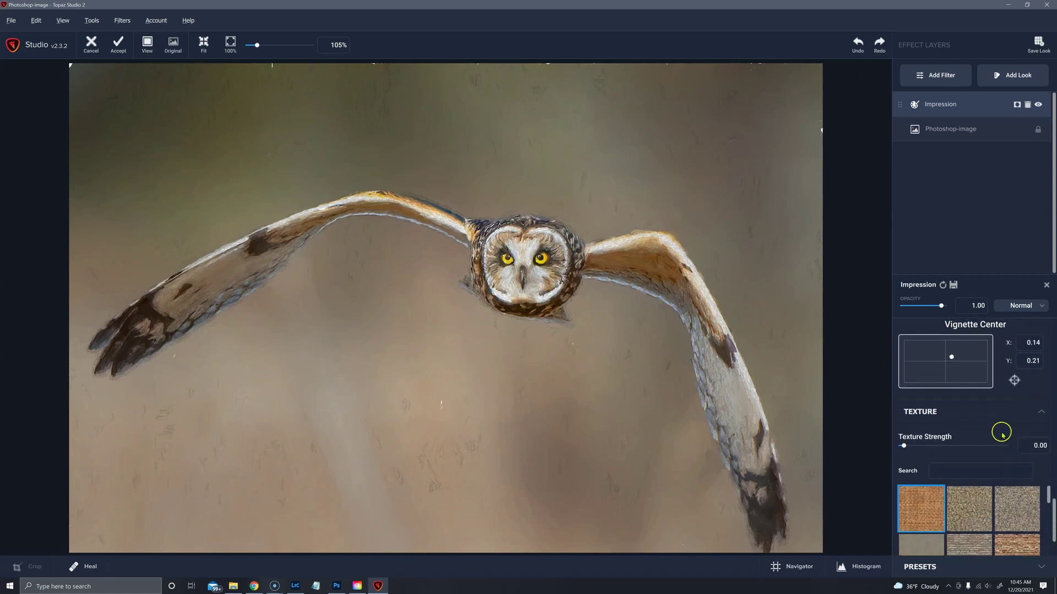
left_click(1039, 414)
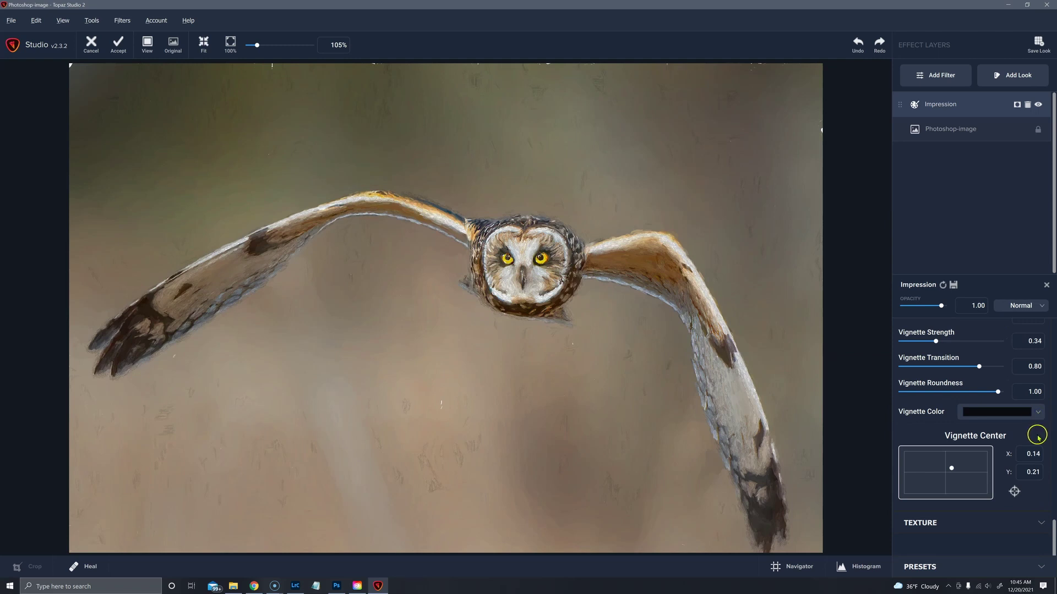
left_click(1041, 524)
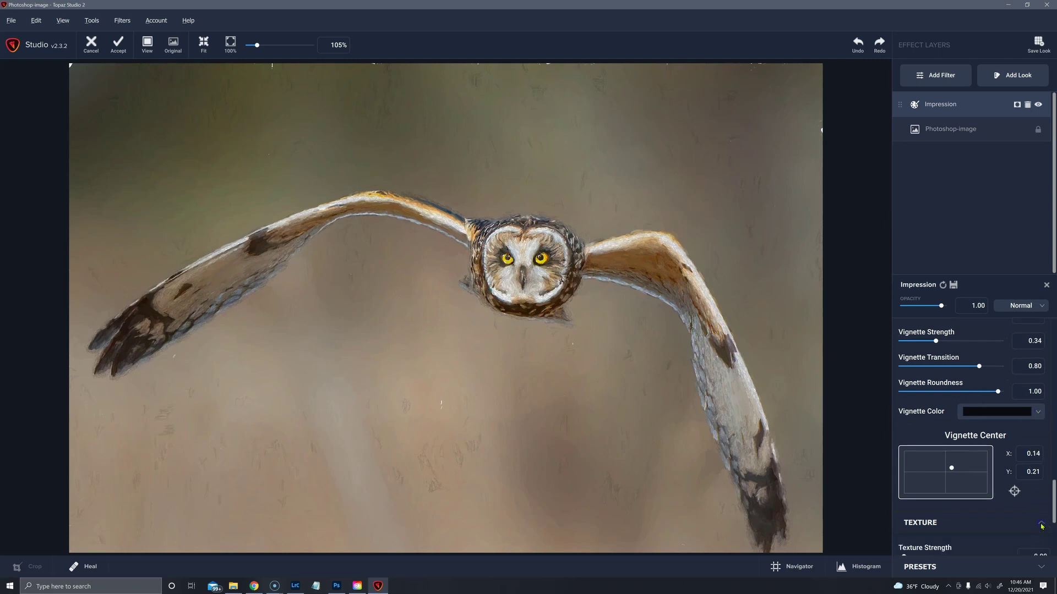
scroll(1052, 502, "down", 3)
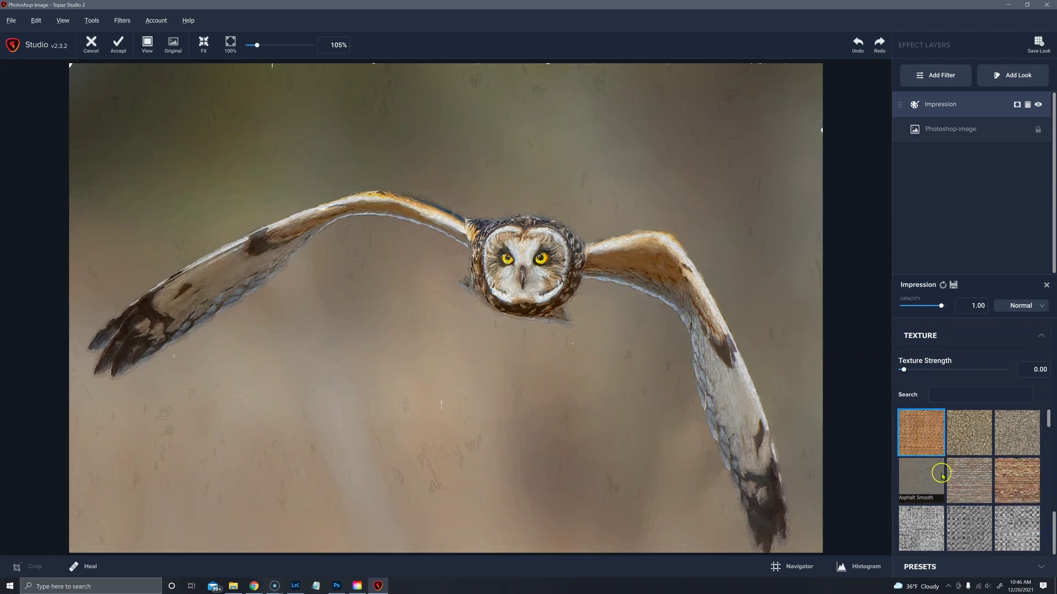
left_click(924, 529)
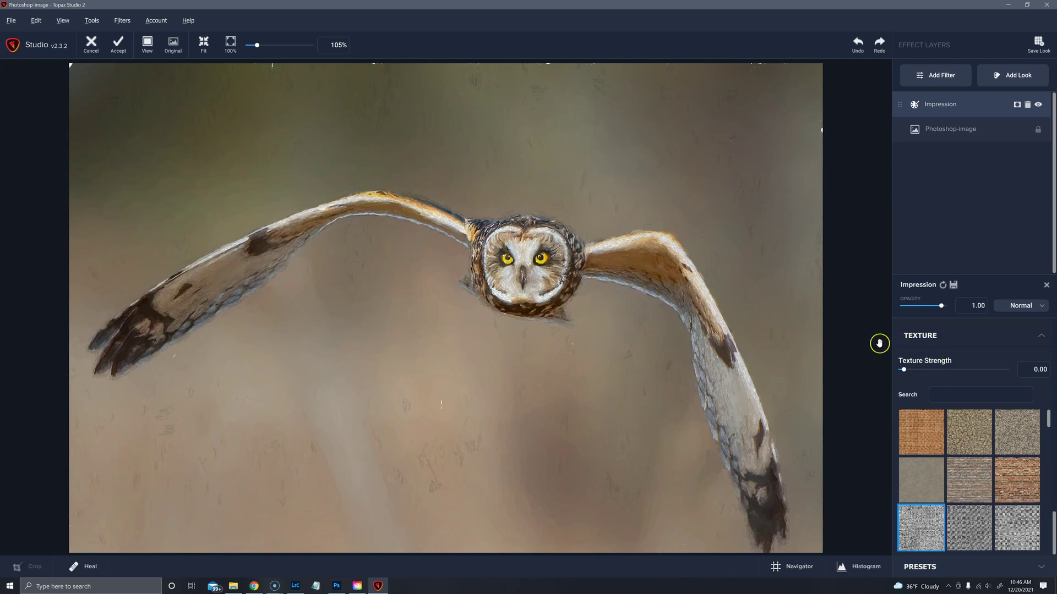
- Try a texture strength of 0.57, then set the strength to 0.36 and the texture size to 0.49
scroll(532, 314, "up", 2)
scroll(532, 315, "up", 2)
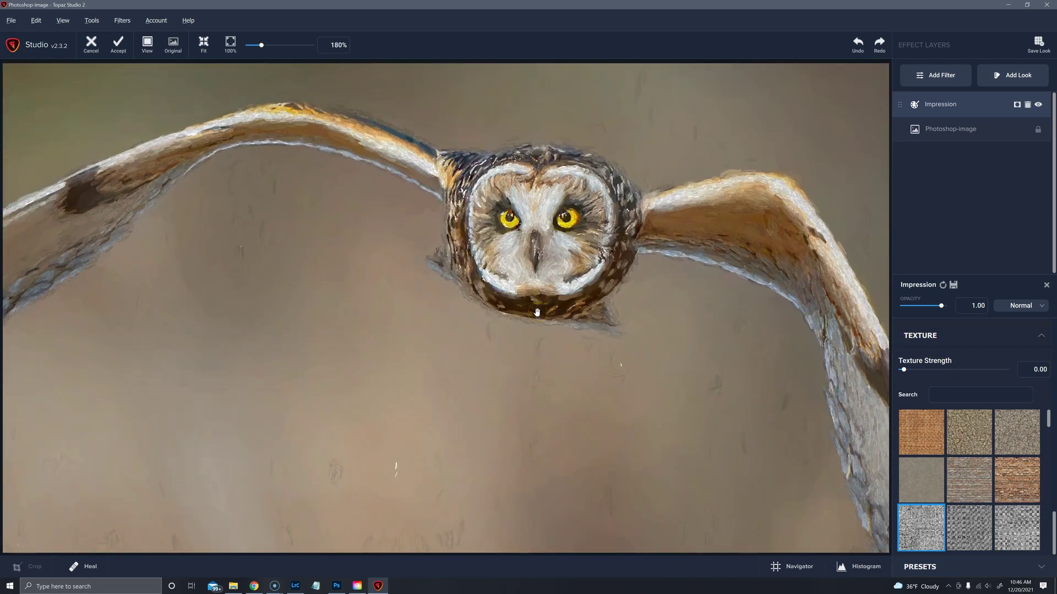
scroll(537, 312, "up", 1)
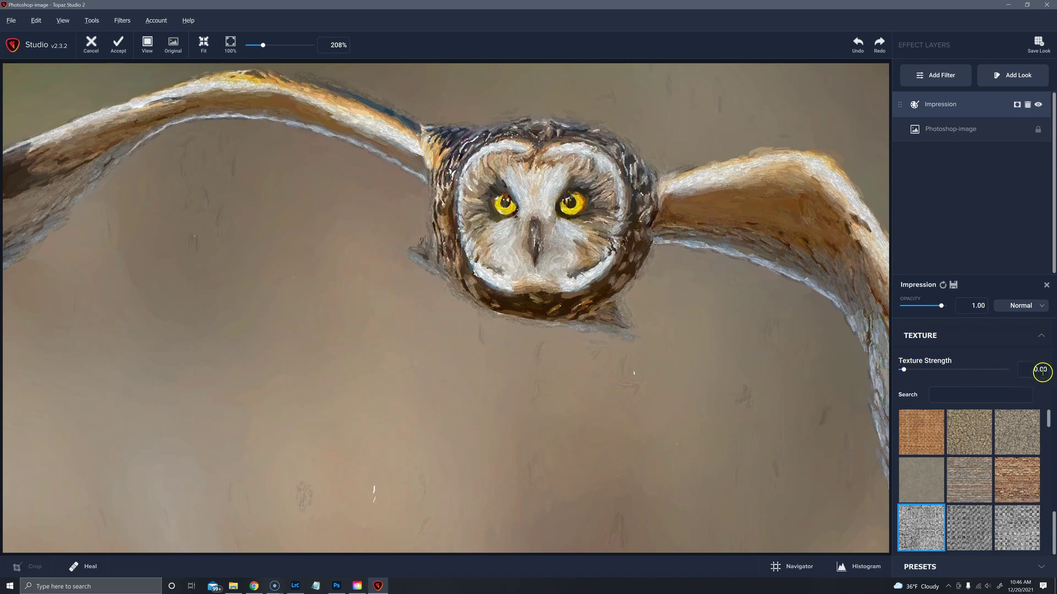
left_click_drag(904, 370, 961, 371)
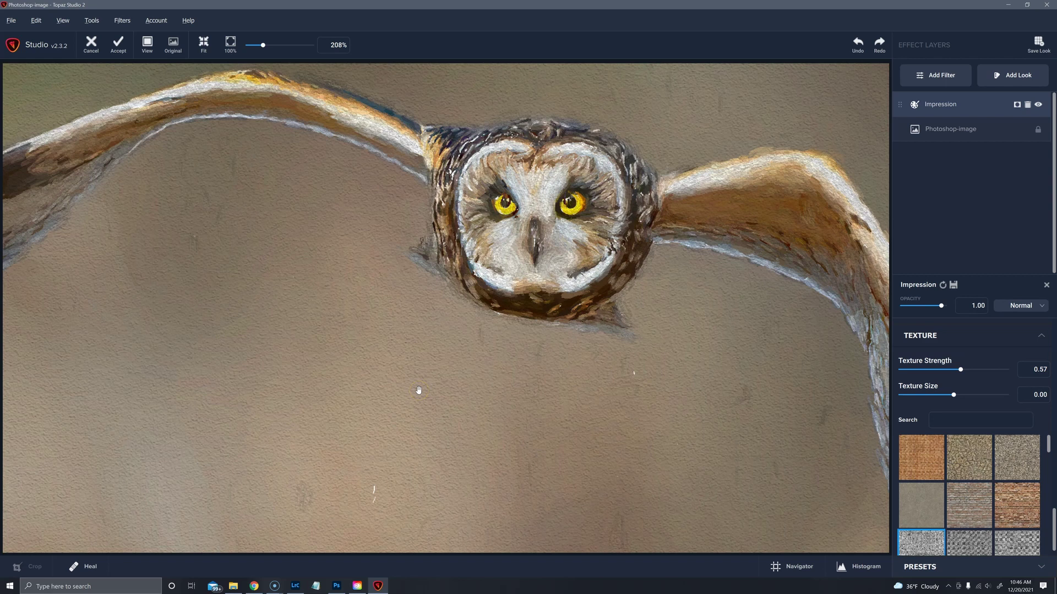
left_click_drag(951, 394, 977, 400)
left_click_drag(960, 370, 944, 376)
scroll(738, 341, "down", 5)
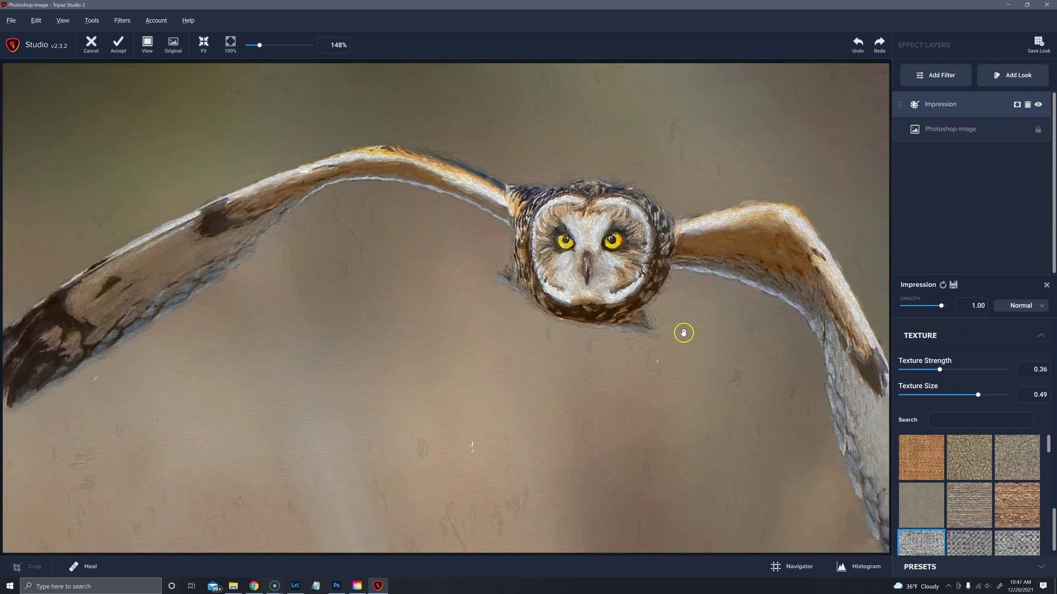
scroll(668, 332, "down", 1)
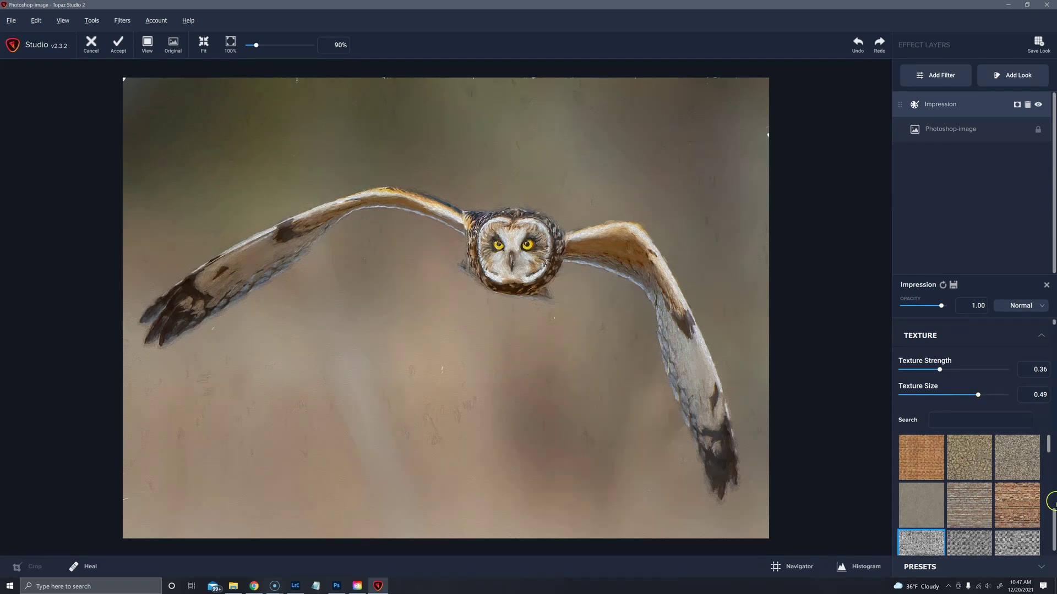
- Set the large brush volume in the Impression stroke settings to 0.32
left_click_drag(1052, 509, 1044, 354)
left_click(971, 414)
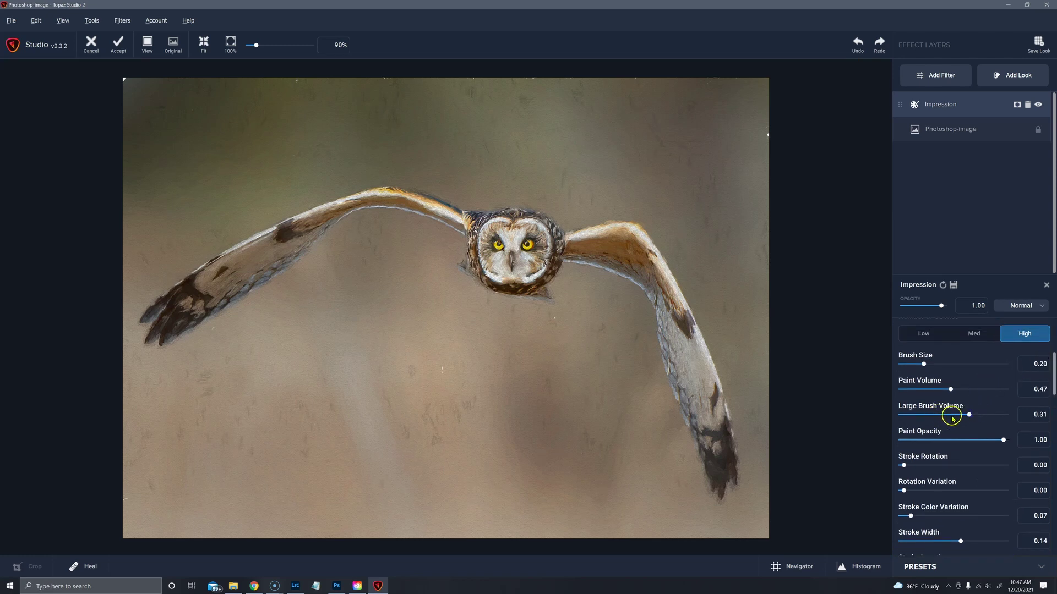
mouse_move(957, 416)
left_mouse_down()
mouse_move(989, 421)
mouse_move(970, 421)
left_mouse_up()
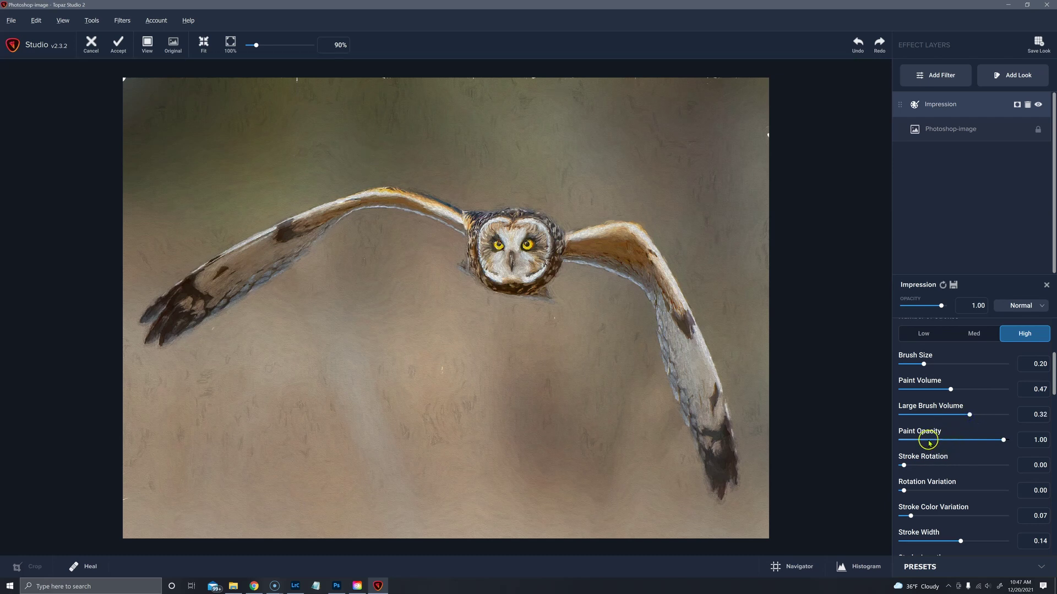